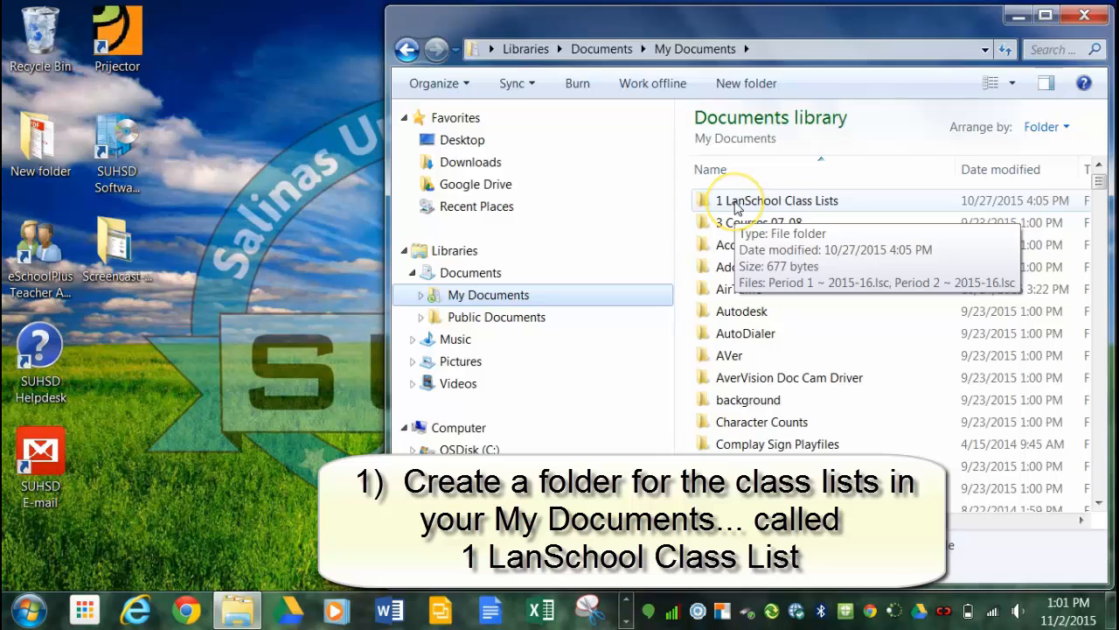
# Close the Documents library window and open the period 1 class roster for Sci 8F (2014F-9) in eSchoolPLUS Teacher Access Center
pyautogui.click(1085, 15)
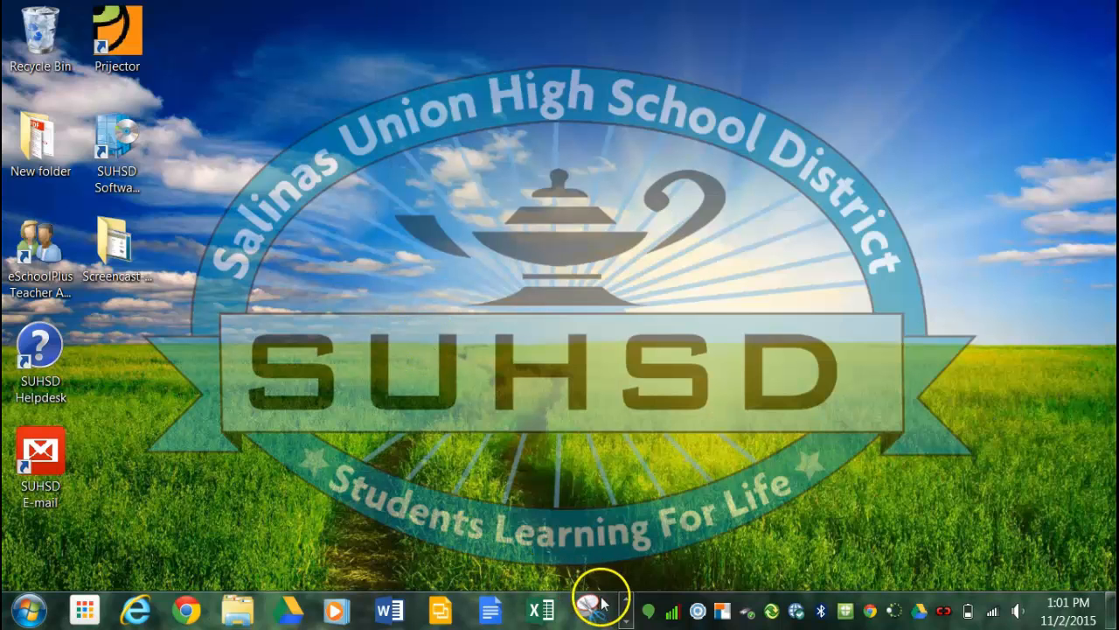
pyautogui.click(626, 622)
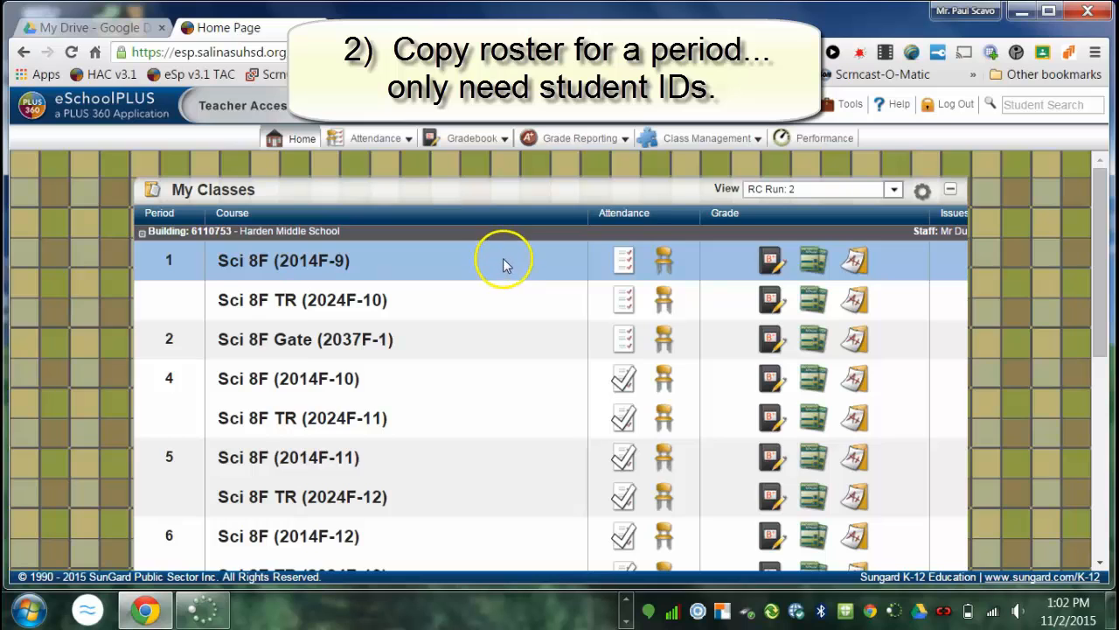
pyautogui.click(291, 269)
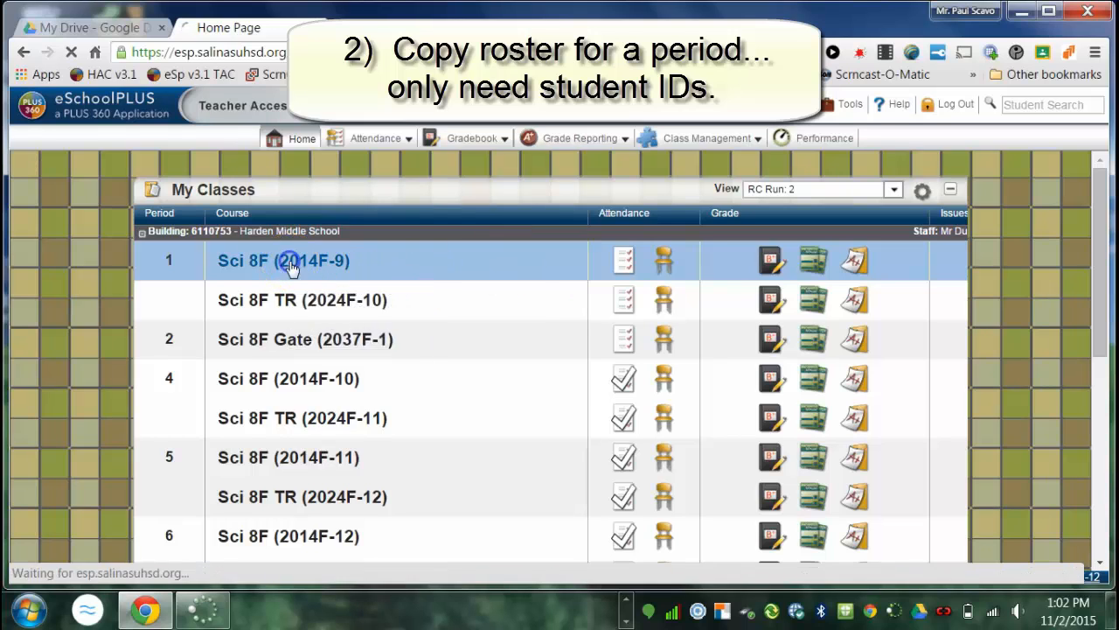
pyautogui.click(302, 191)
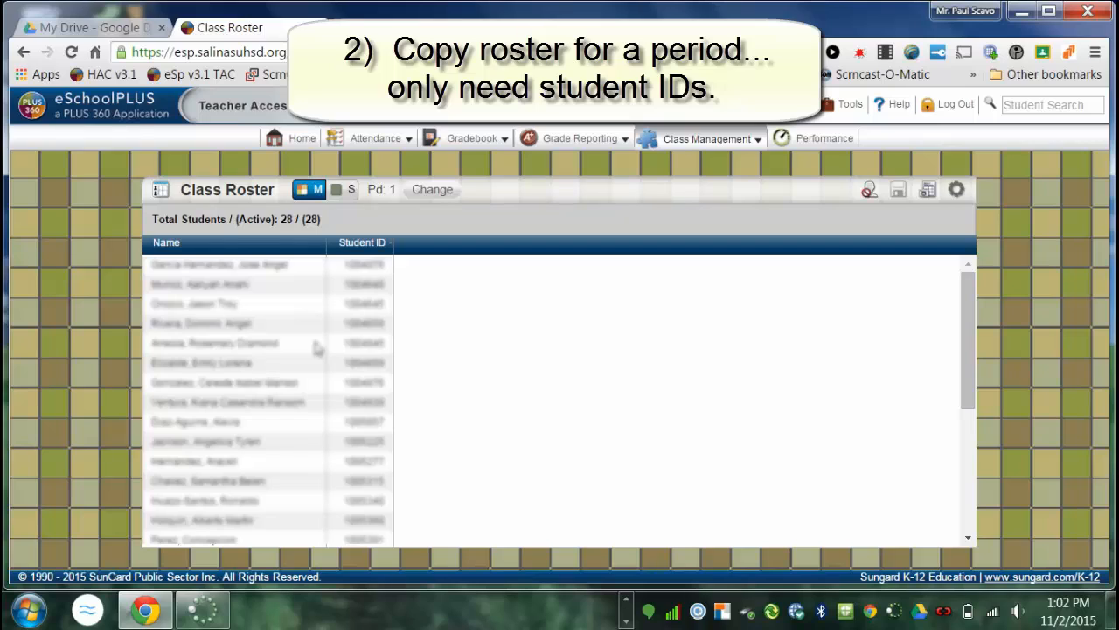
# Select the whole class roster from the last student ID up through the Name and Student ID headers and copy it
pyautogui.scroll(-5, 317, 348)
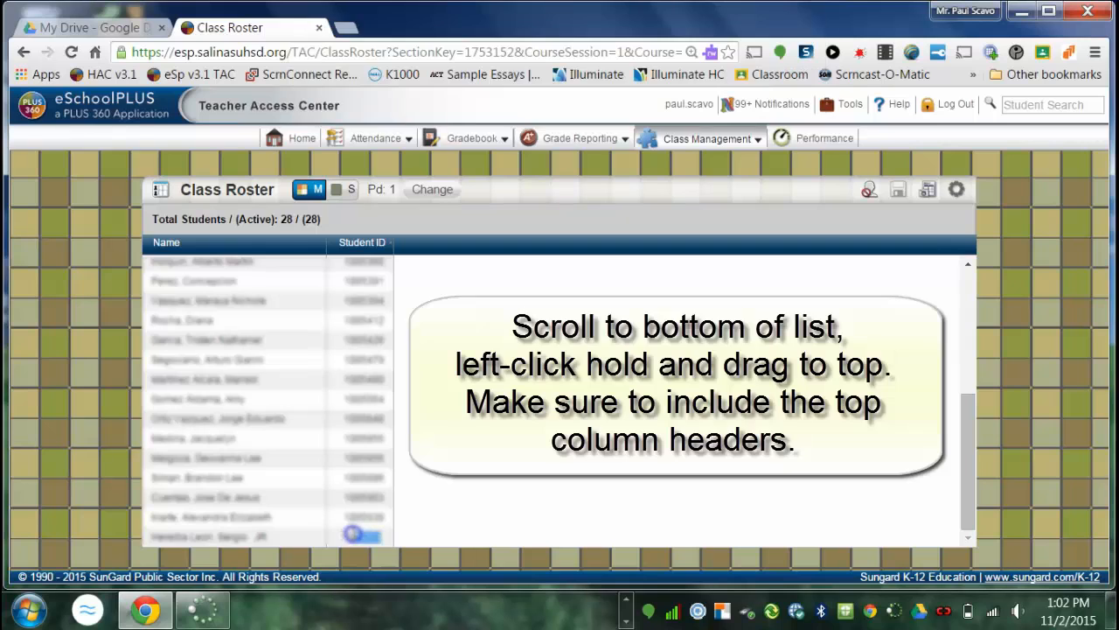
pyautogui.moveTo(353, 530); pyautogui.dragTo(153, 247)
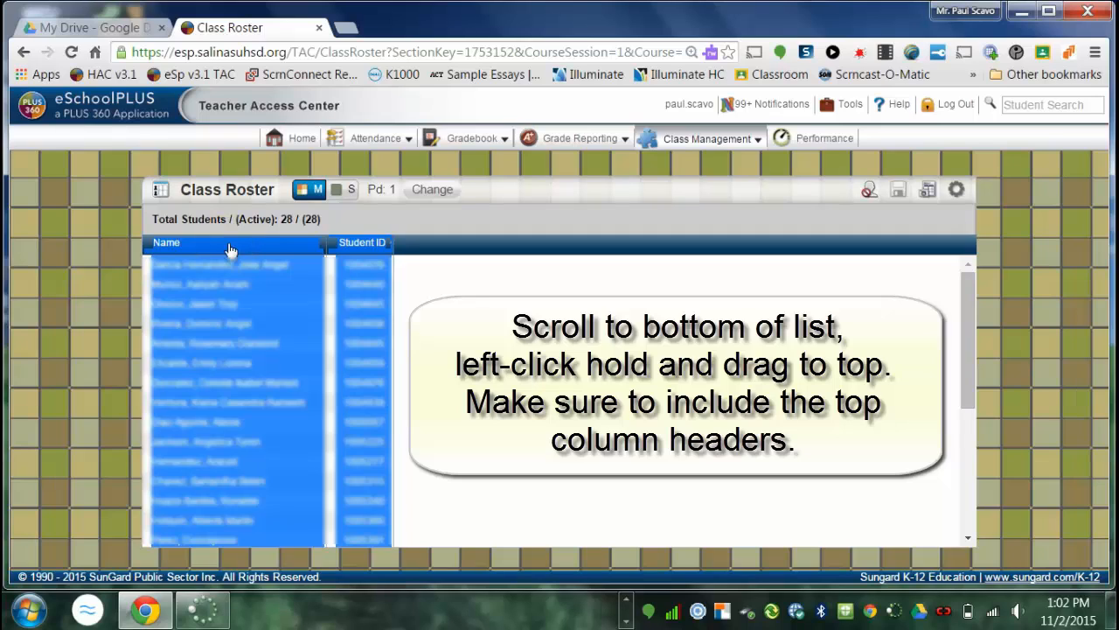
pyautogui.rightClick(210, 330)
pyautogui.click(250, 337)
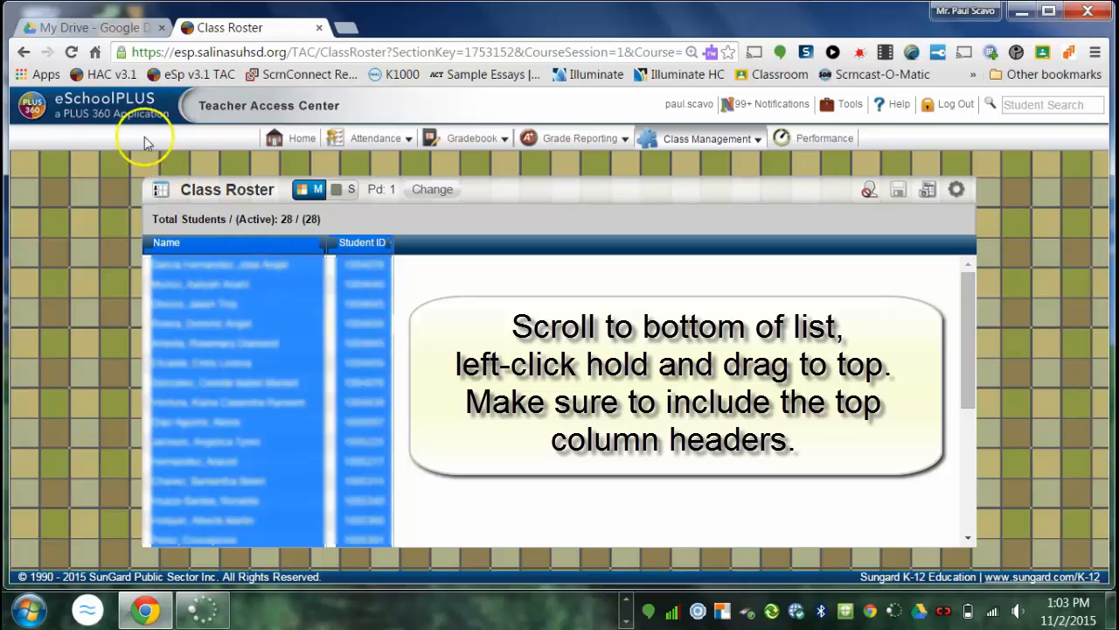
# Create a new Google Sheets spreadsheet from Google Drive and paste the copied roster starting at cell A1
pyautogui.click(81, 29)
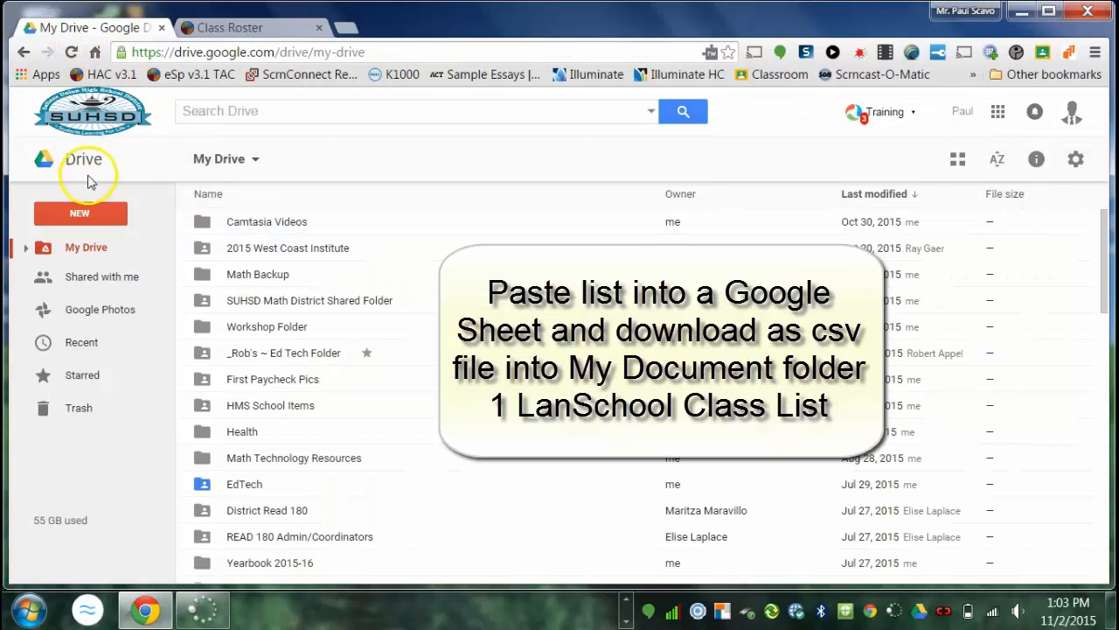
pyautogui.click(80, 217)
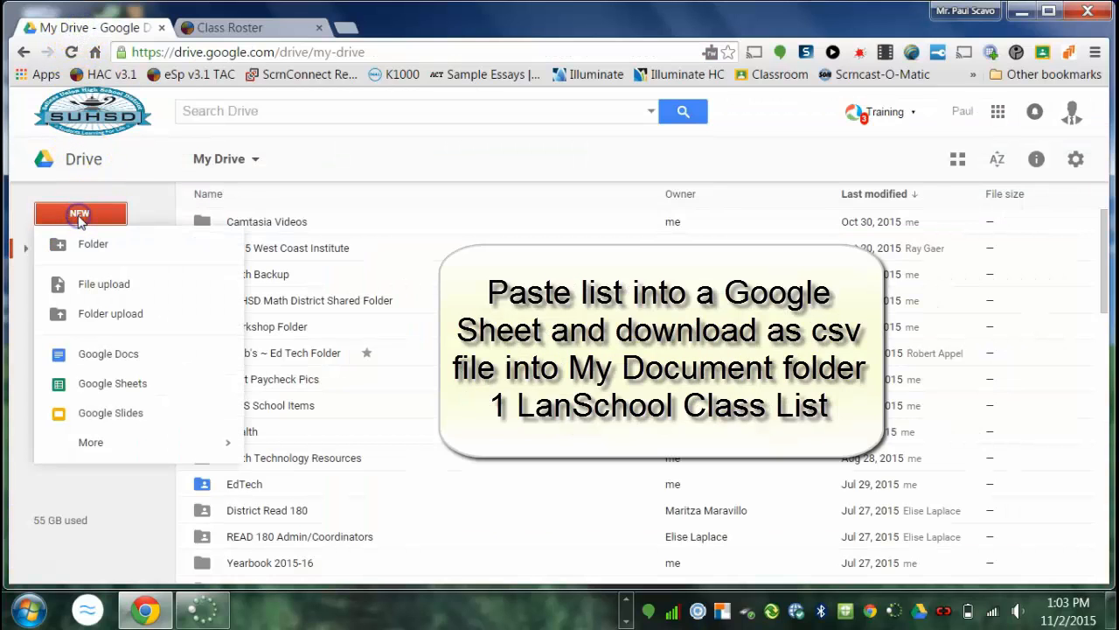
pyautogui.click(119, 383)
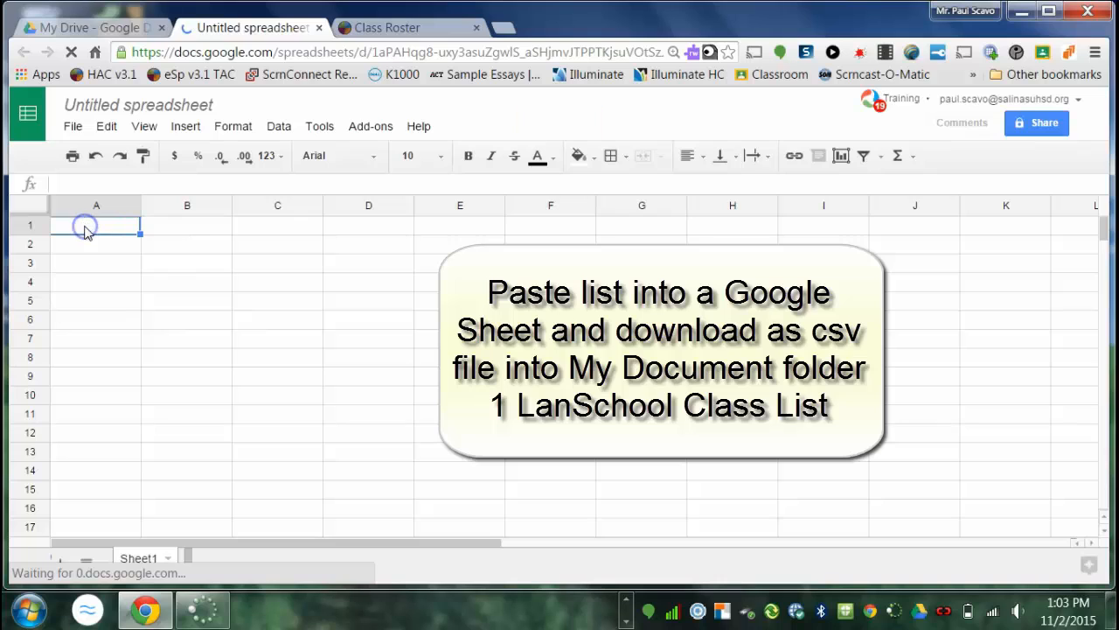
pyautogui.rightClick(85, 228)
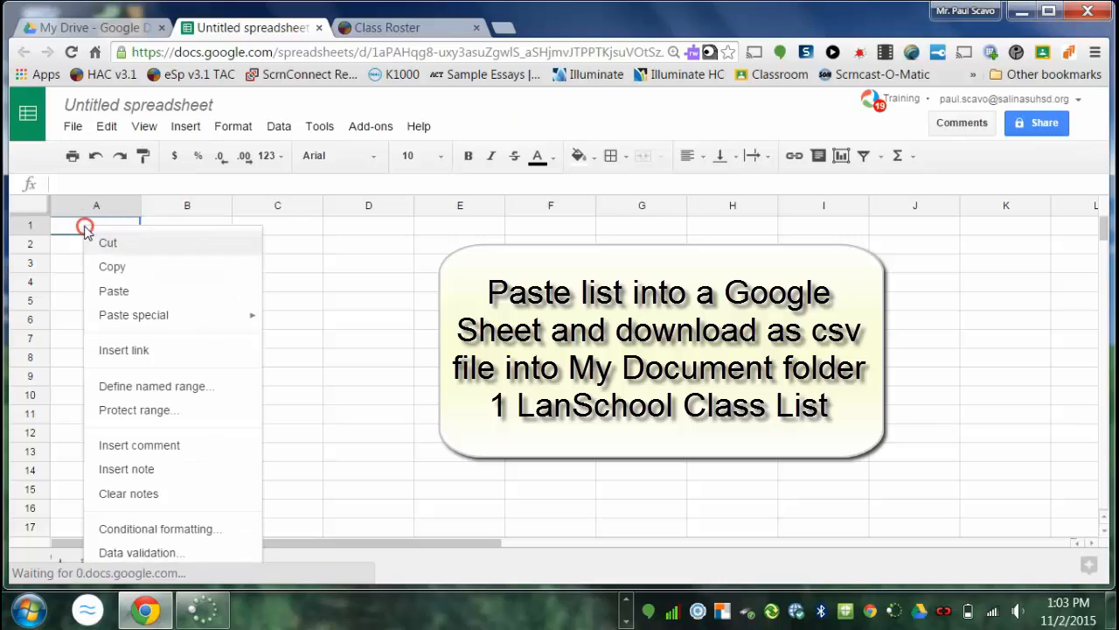
pyautogui.click(129, 291)
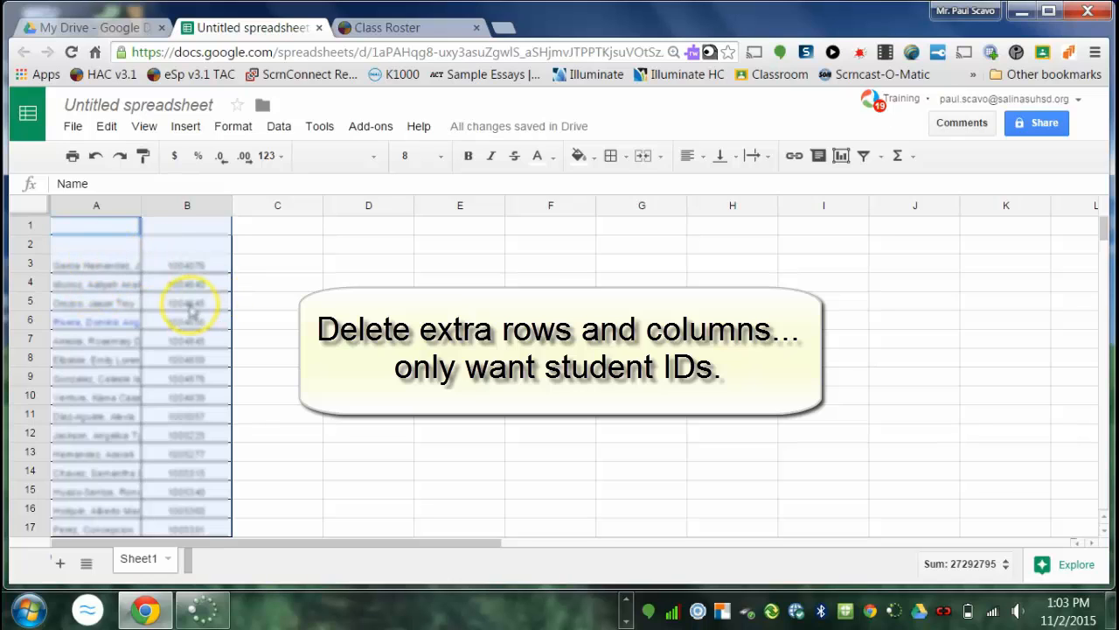
# Delete rows 1 and 2 above the first student in the pasted roster
pyautogui.scroll(-2, 190, 312)
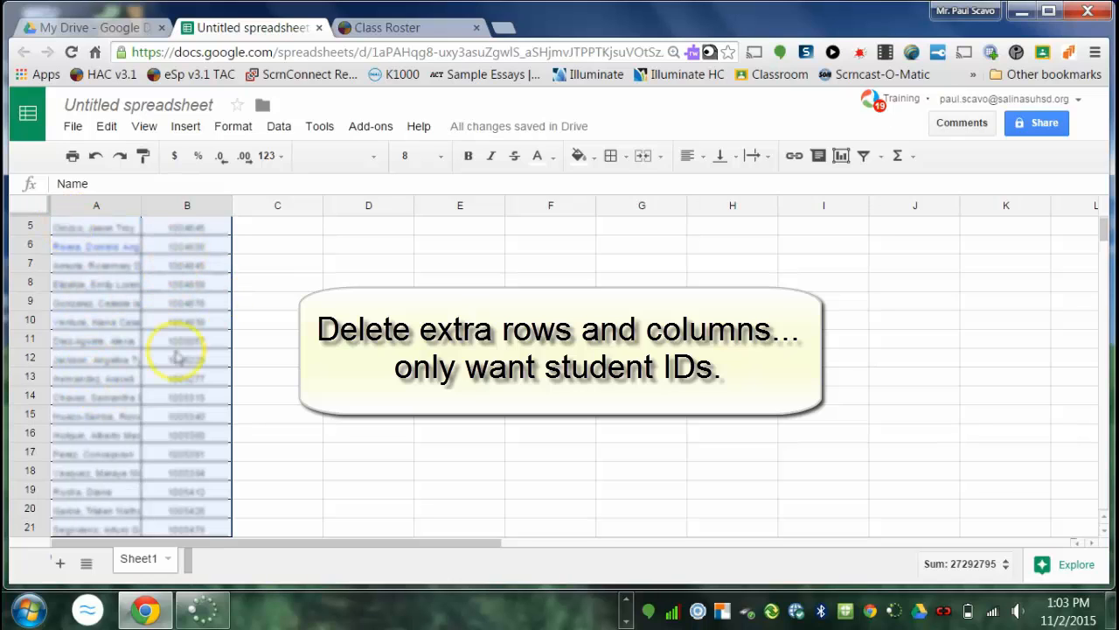
pyautogui.scroll(2, 176, 405)
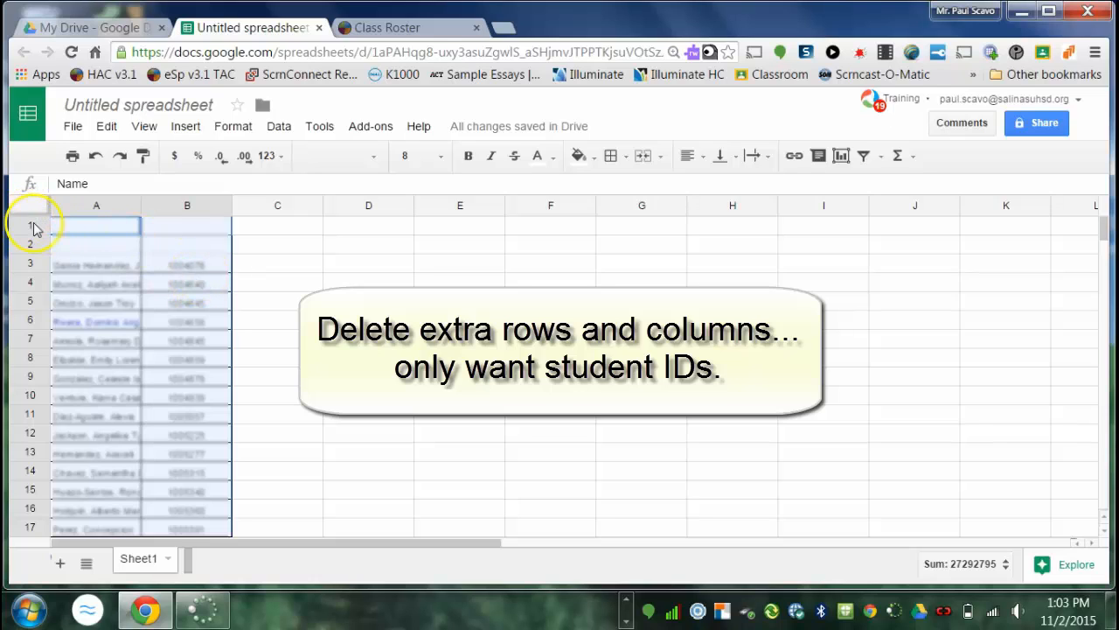
pyautogui.moveTo(31, 229); pyautogui.dragTo(31, 247)
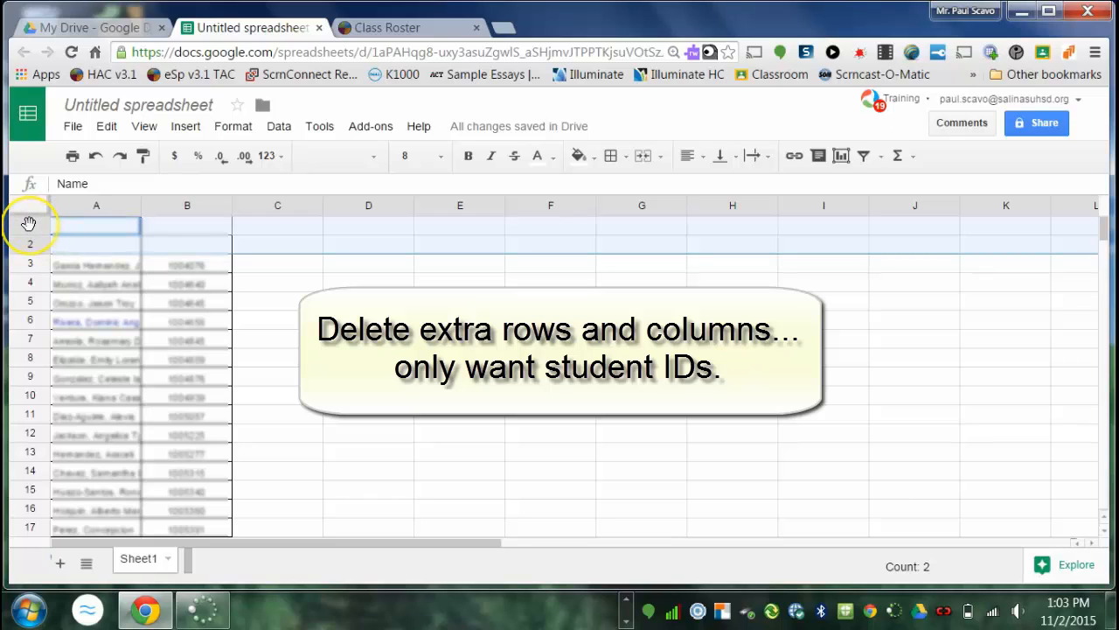
pyautogui.moveTo(28, 225); pyautogui.dragTo(30, 236)
pyautogui.rightClick(31, 245)
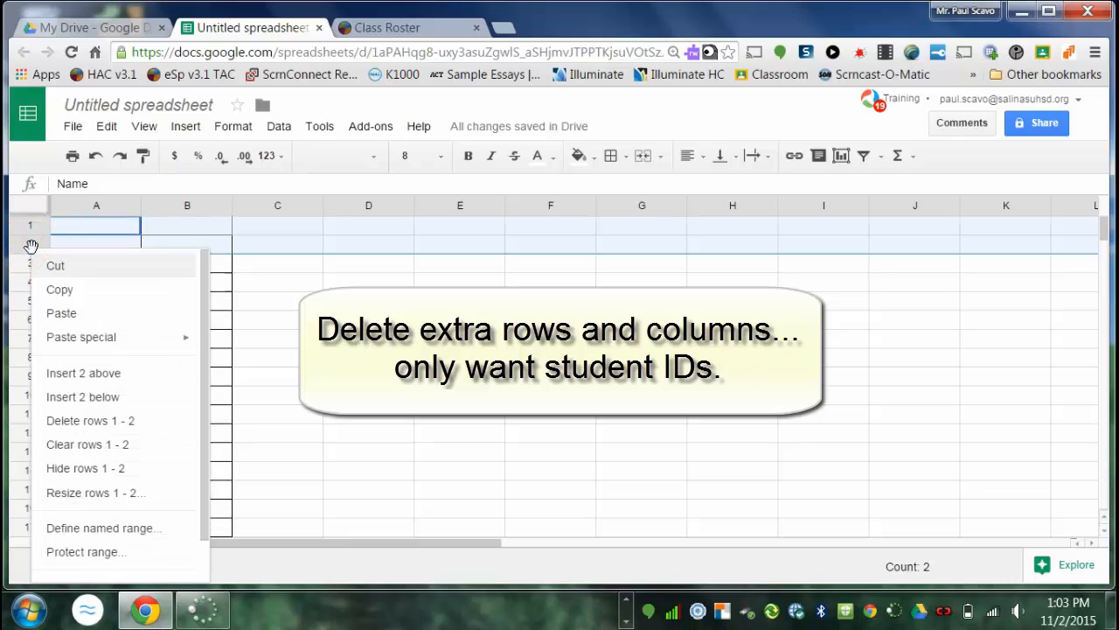
pyautogui.click(112, 427)
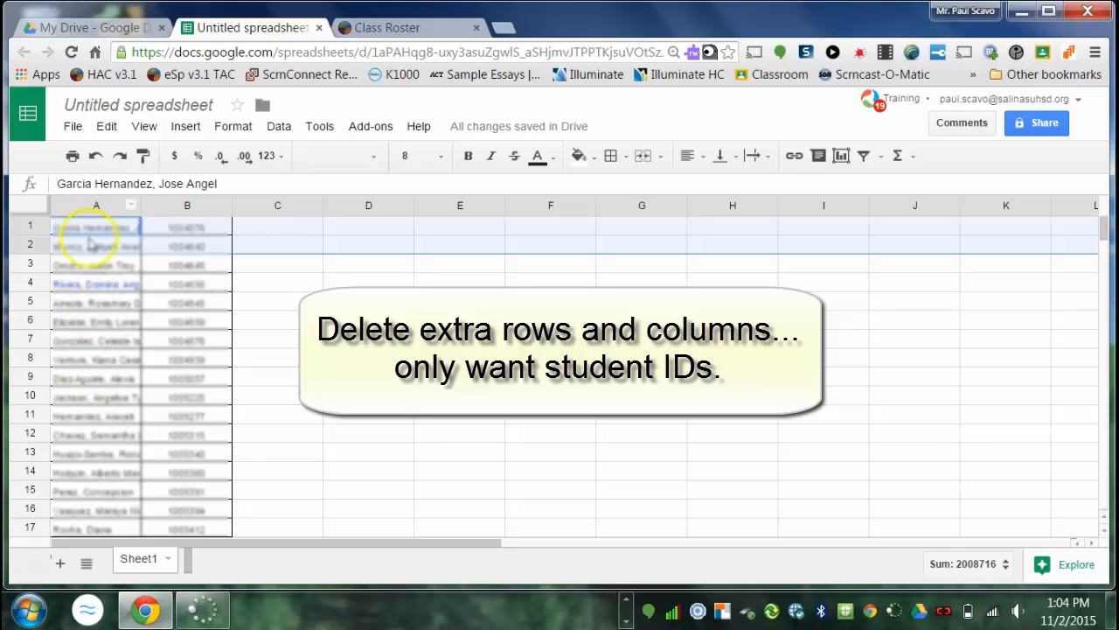
# Delete column A with the student names so that only the student IDs are left, and check the list down to its end
pyautogui.click(93, 208)
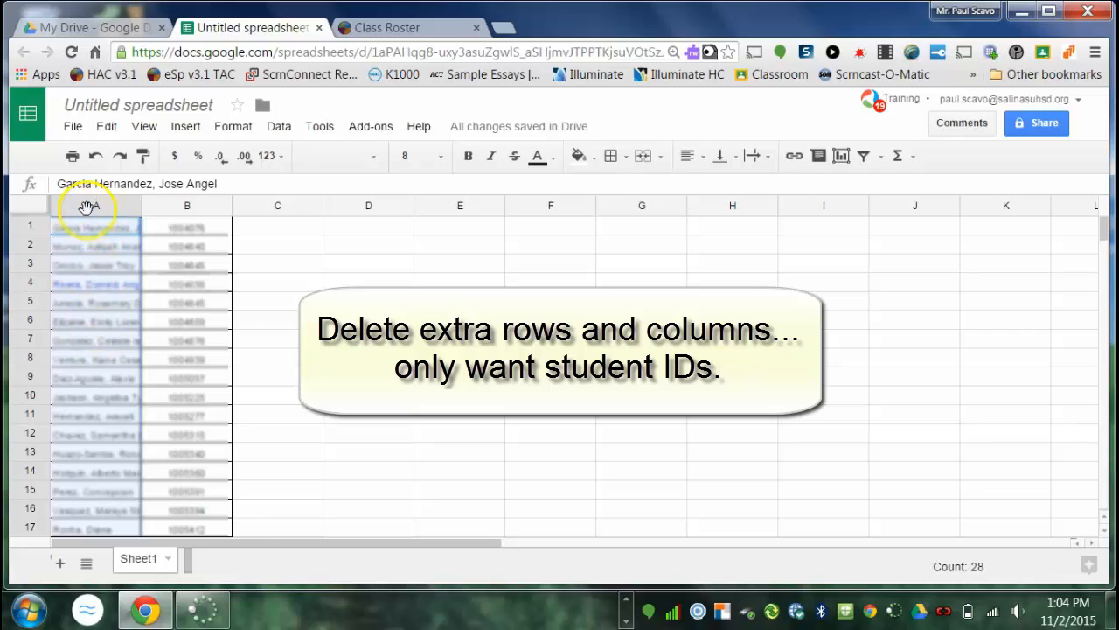
pyautogui.rightClick(87, 205)
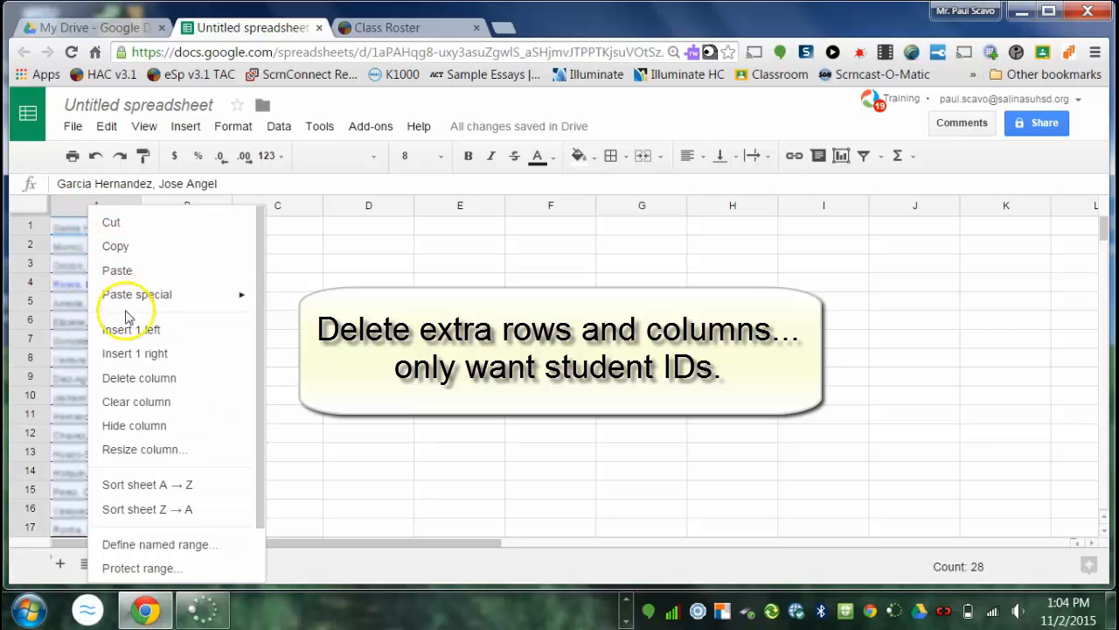
pyautogui.click(135, 377)
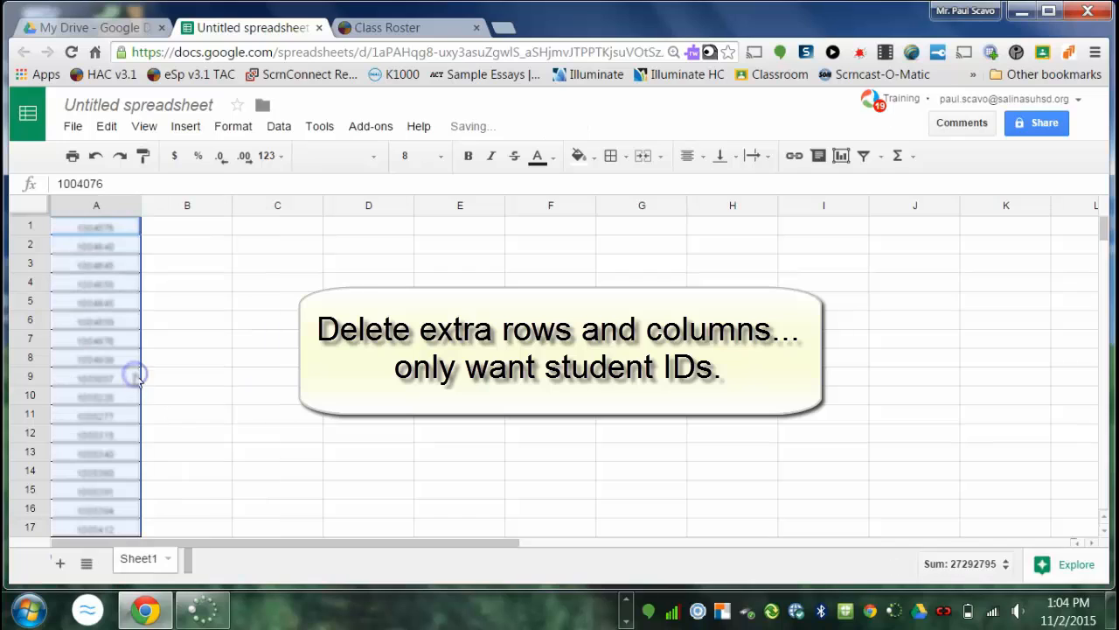
pyautogui.scroll(-7, 129, 265)
pyautogui.scroll(-2, 128, 265)
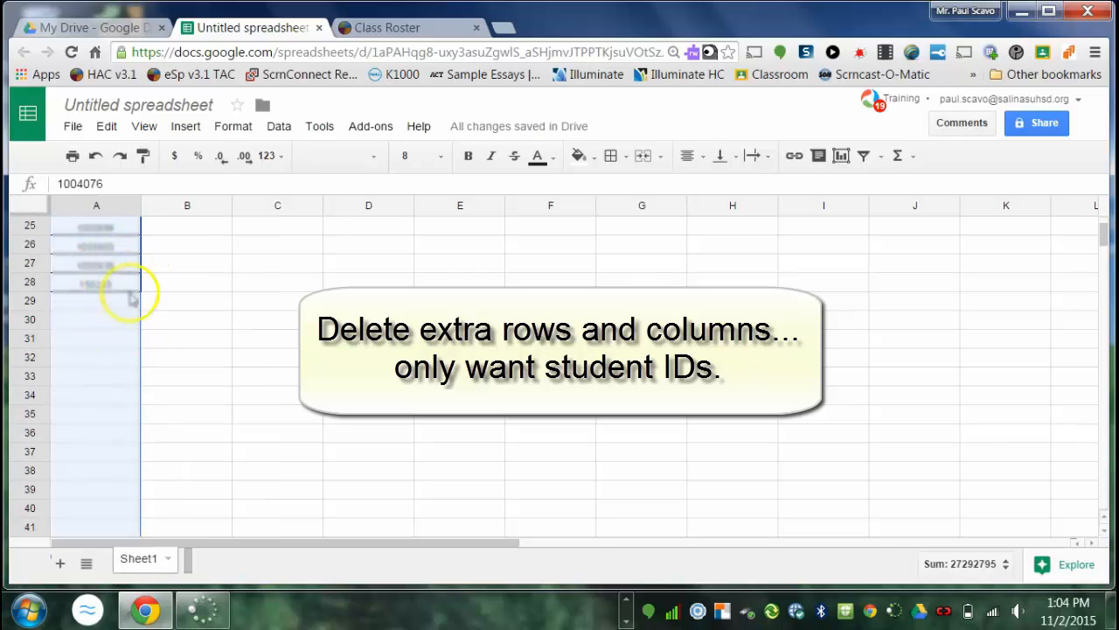
pyautogui.scroll(8, 112, 308)
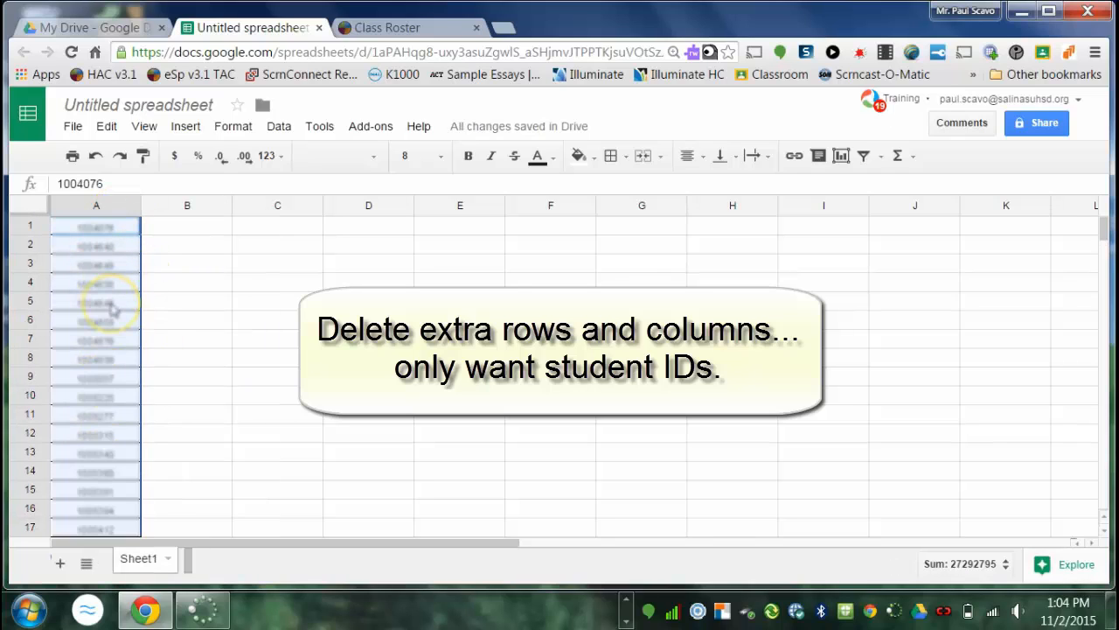
# Download the current sheet as comma-separated values and choose the 1 LanSchool Class Lists folder in My Documents as the destination
pyautogui.click(73, 128)
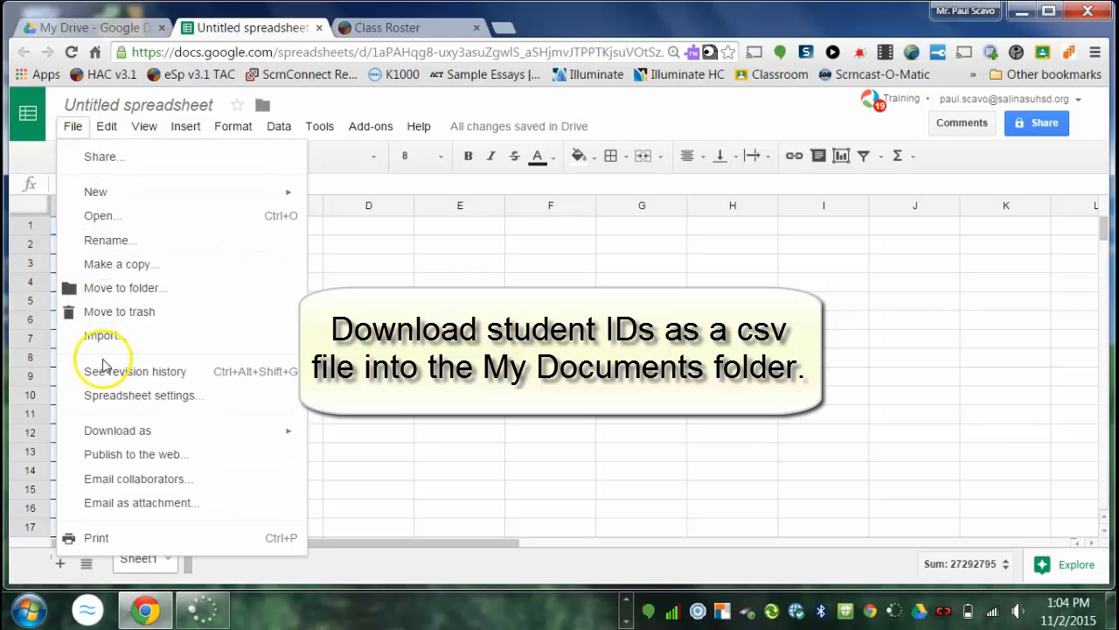
pyautogui.moveTo(87, 431)
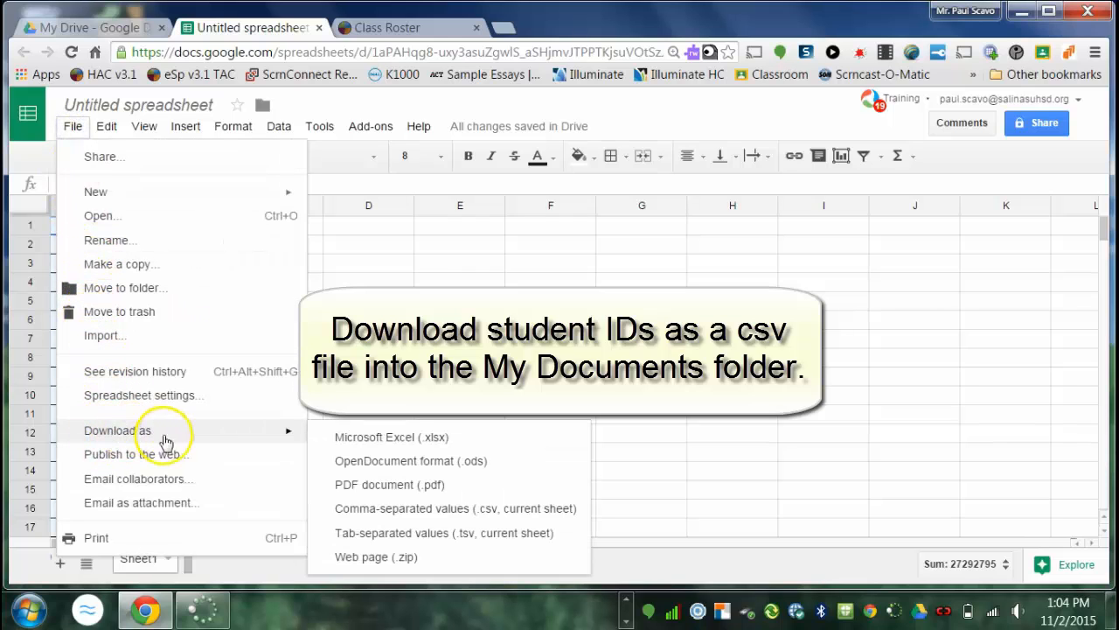
pyautogui.click(451, 513)
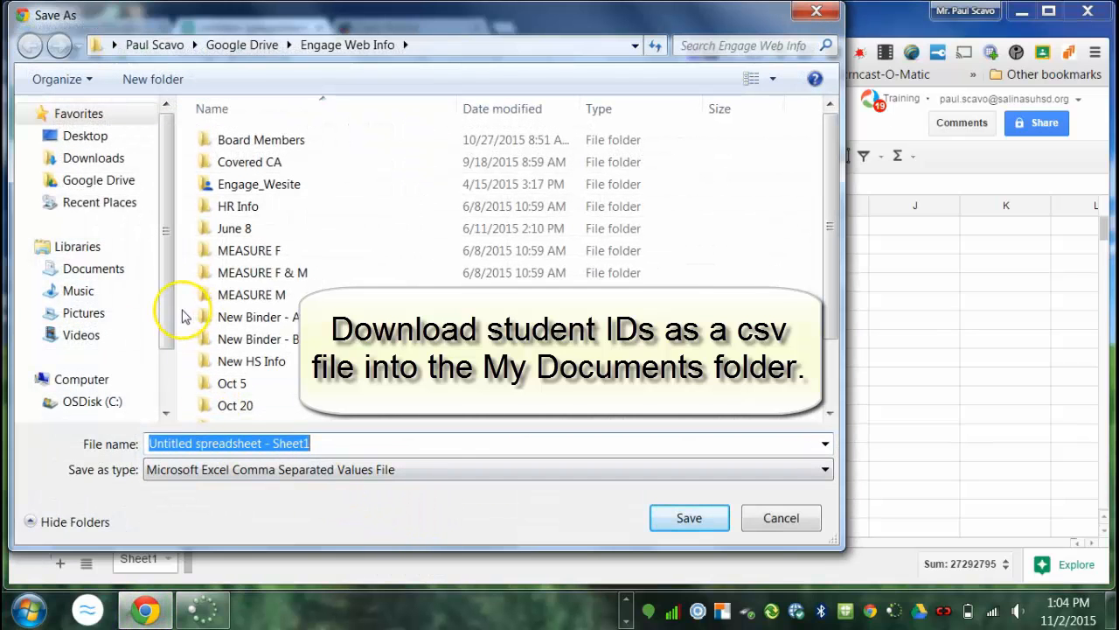
pyautogui.click(36, 269)
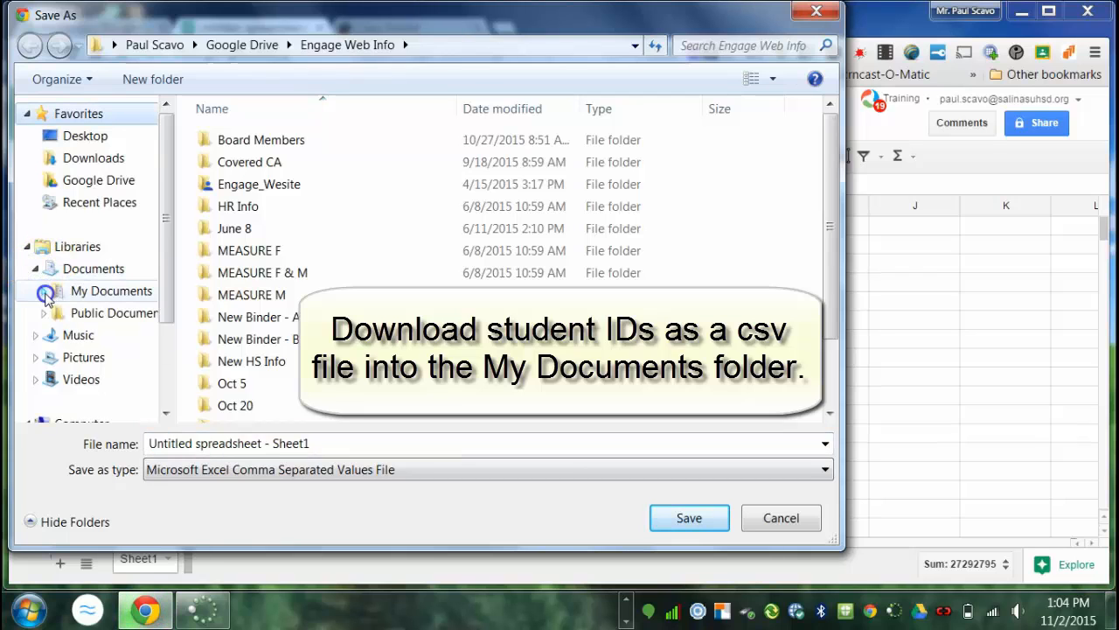
pyautogui.click(42, 291)
pyautogui.click(99, 130)
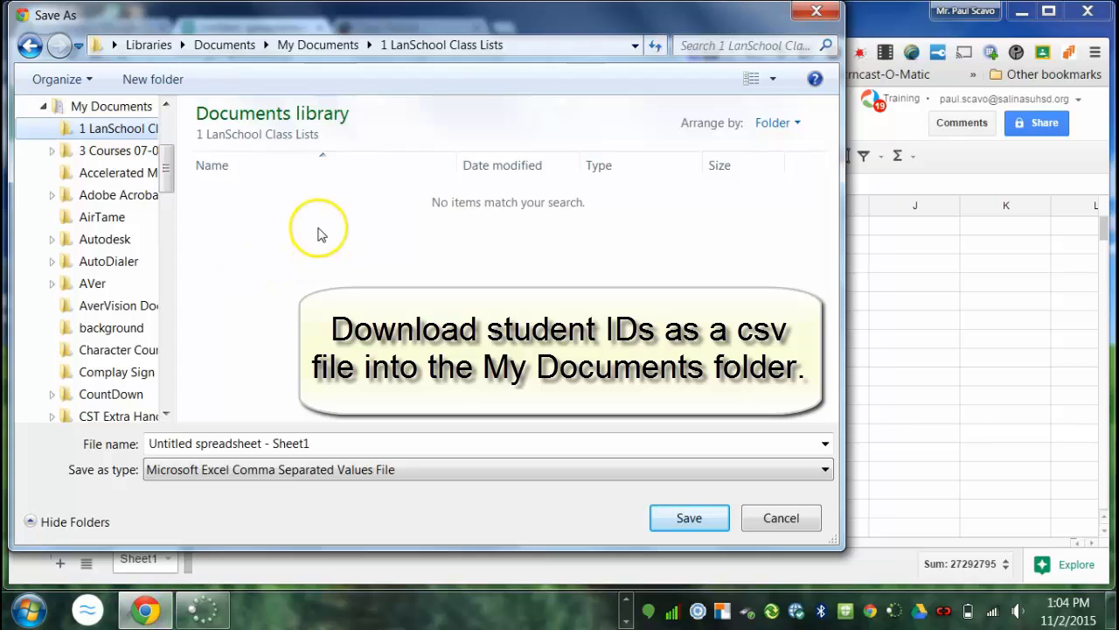
# Name the CSV file "Period 1 ~ 2015-16" and save it
pyautogui.click(297, 442)
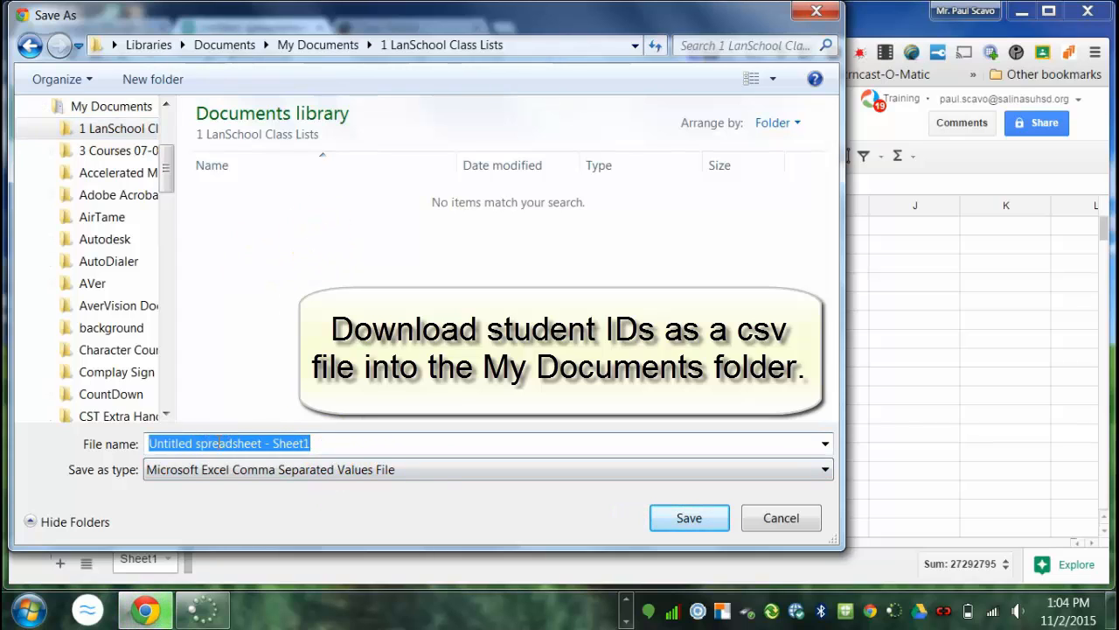
pyautogui.write('Period')
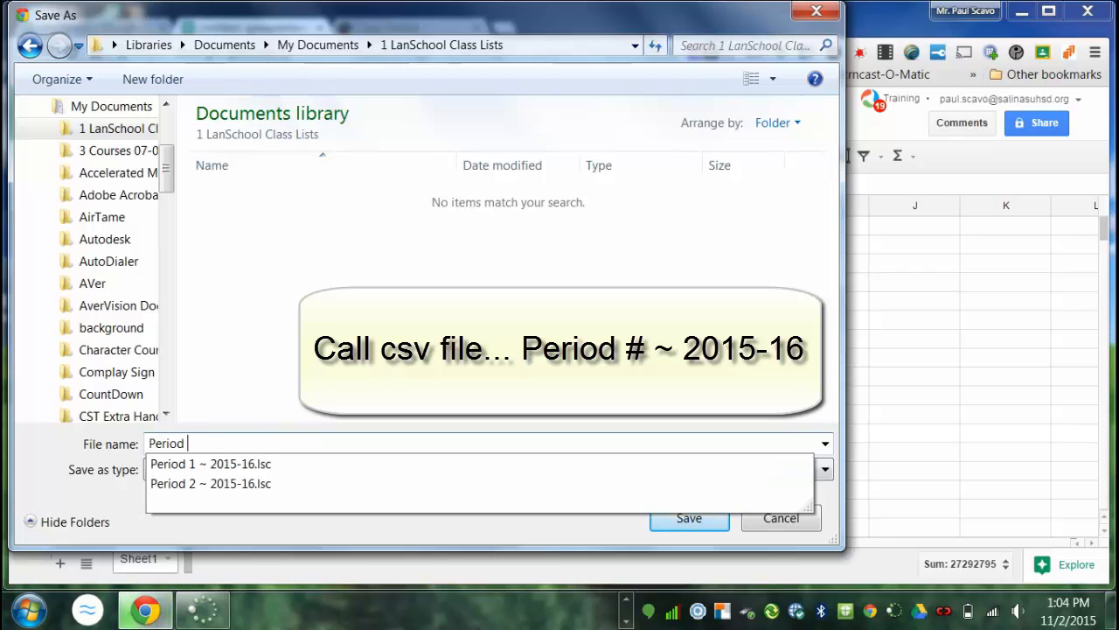
pyautogui.write(' ~')
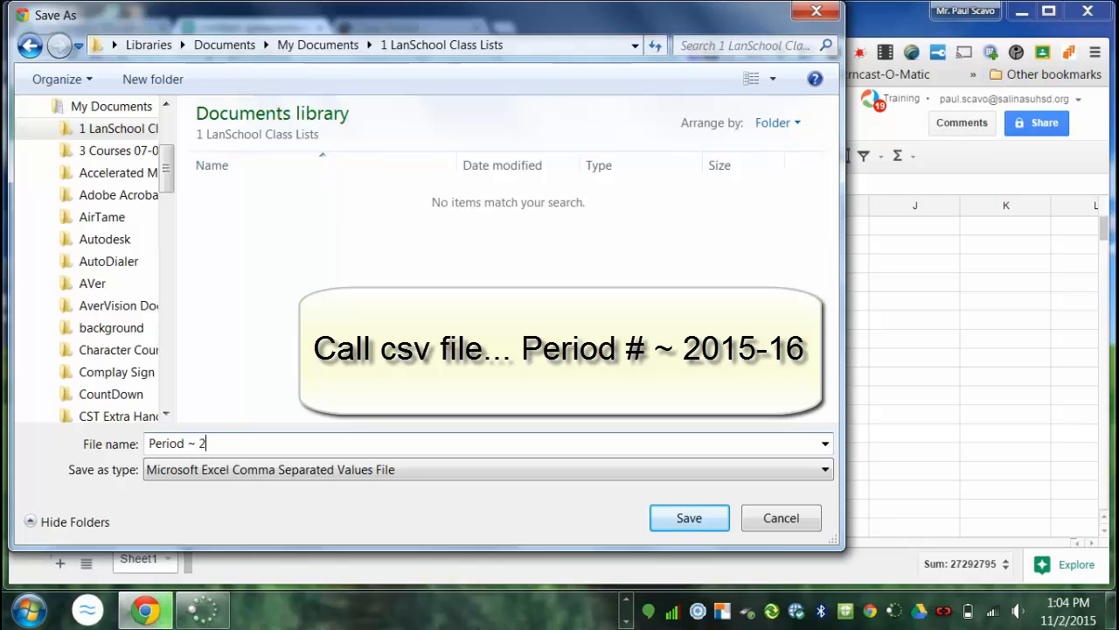
pyautogui.write(' 2015-16')
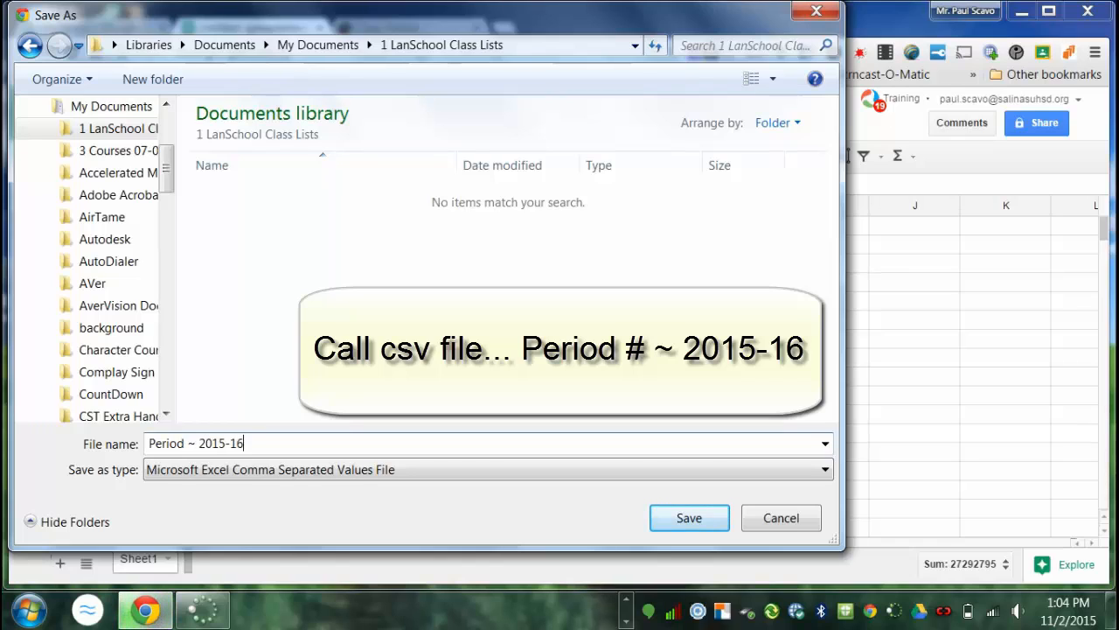
pyautogui.click(187, 443)
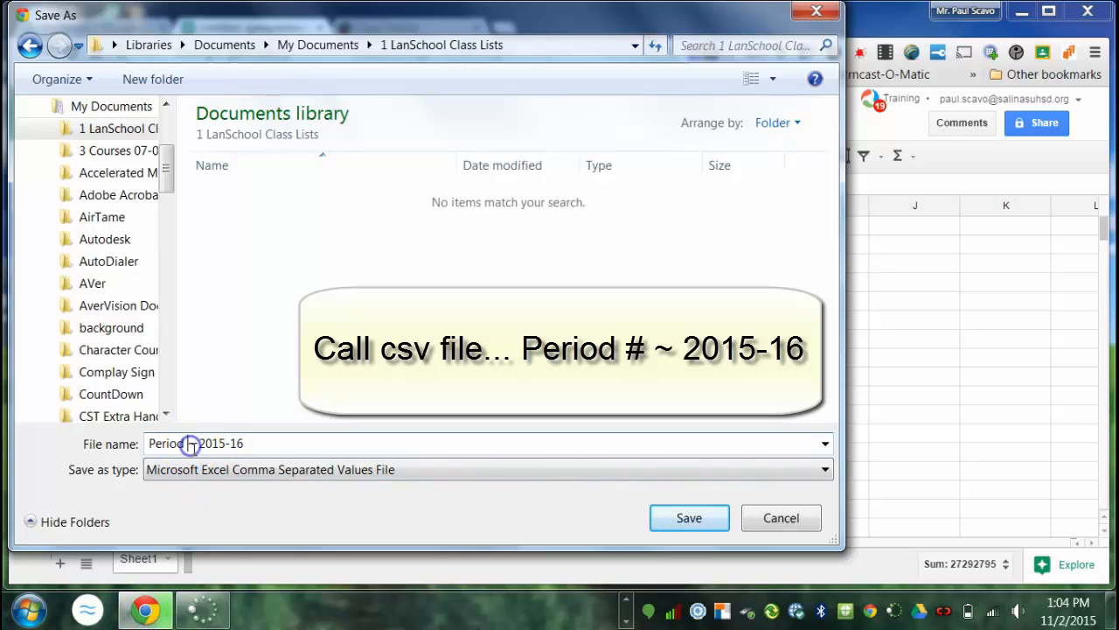
pyautogui.write('1')
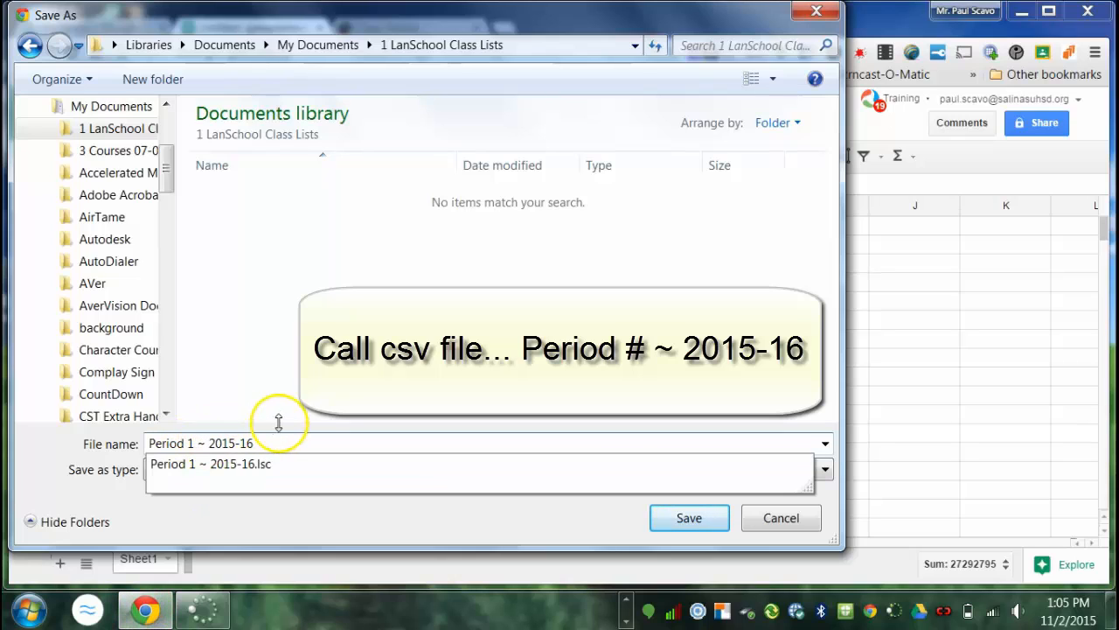
pyautogui.click(276, 383)
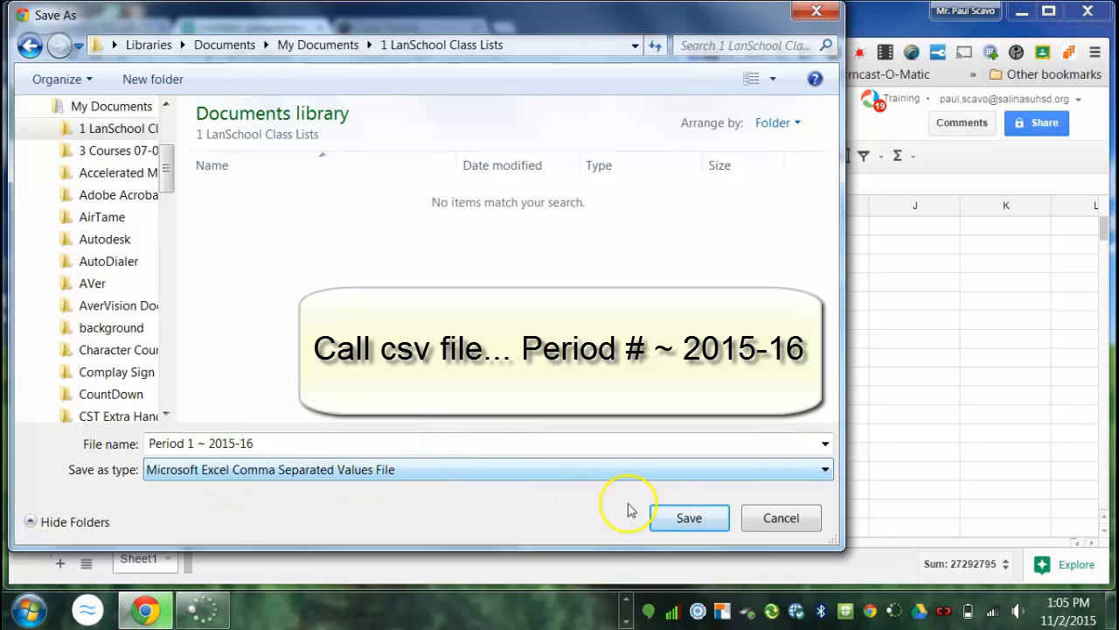
pyautogui.click(688, 519)
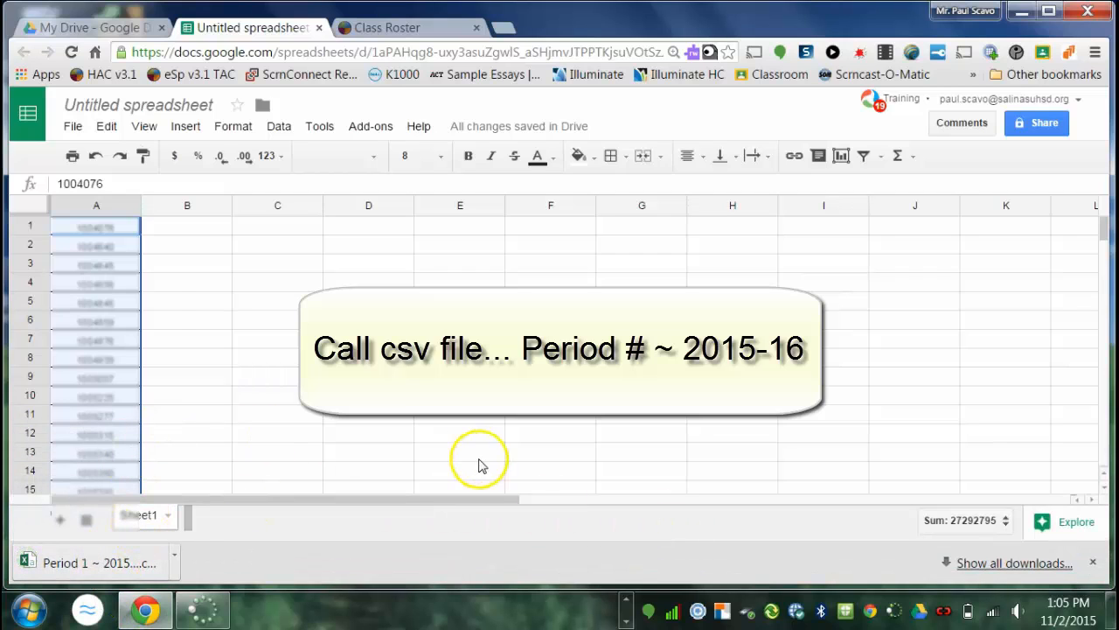
# Switch to the LanSchool Teacher Console and open the management of its one-to-one class lists
pyautogui.doubleClick(896, 616)
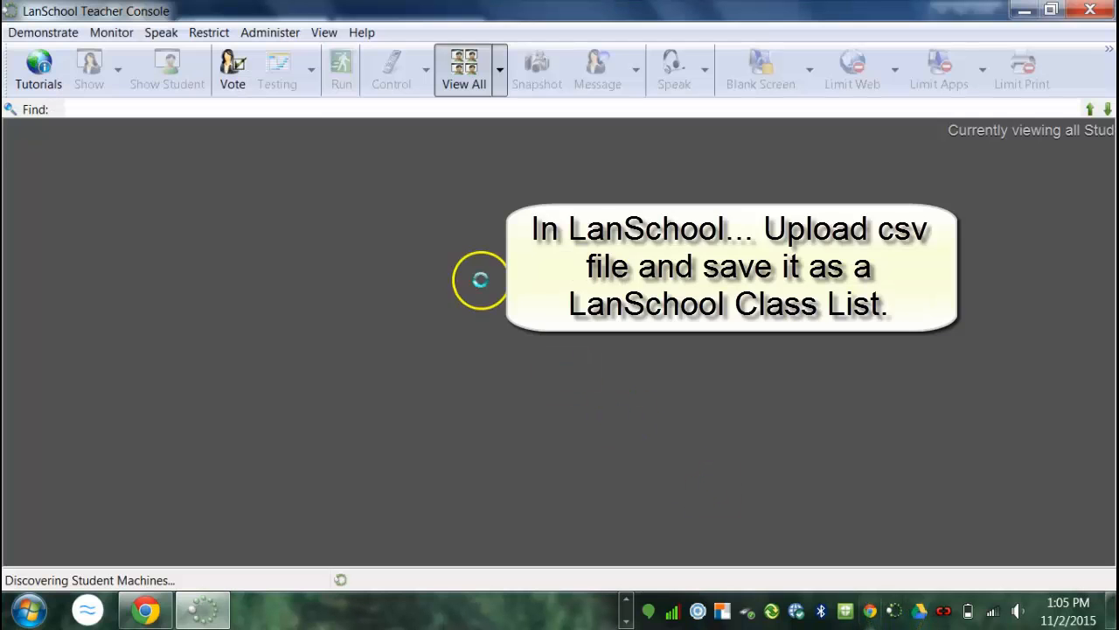
pyautogui.click(270, 35)
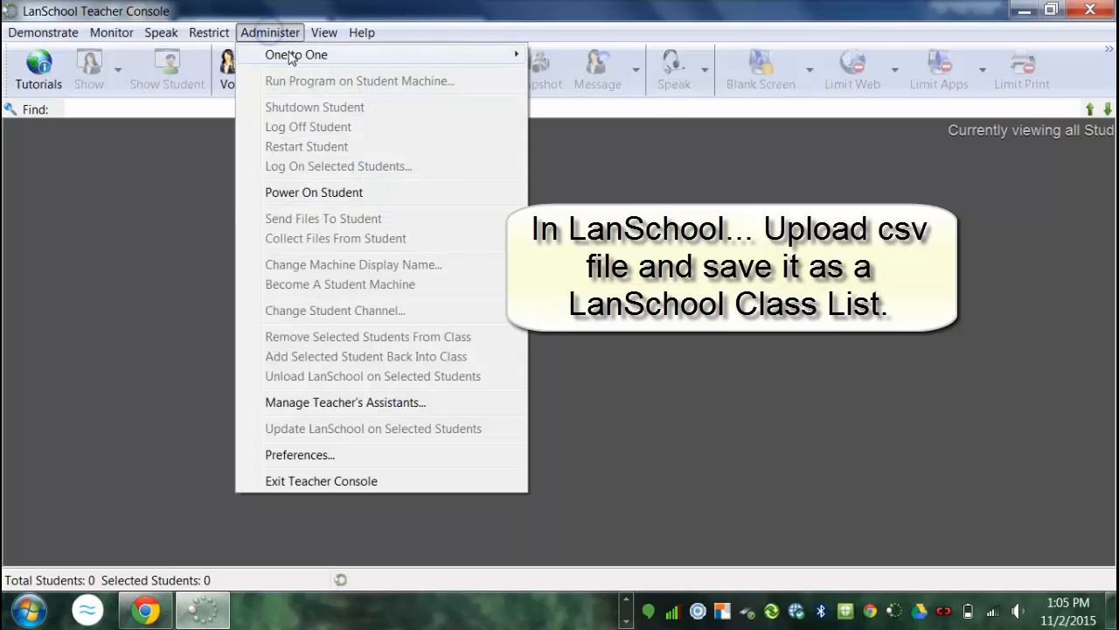
pyautogui.moveTo(282, 55)
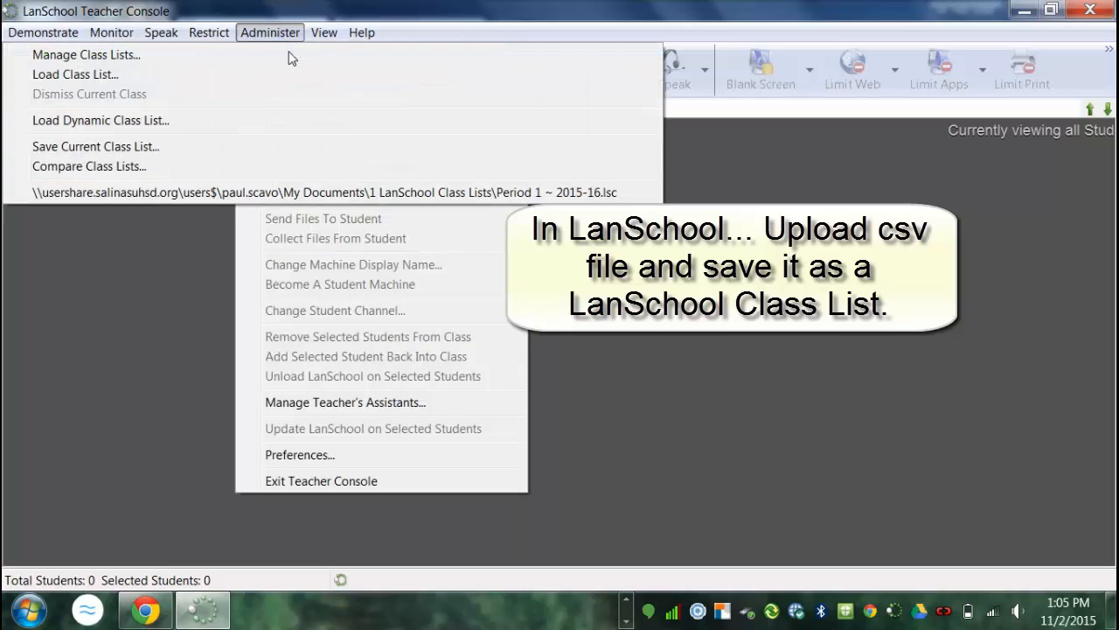
pyautogui.click(91, 55)
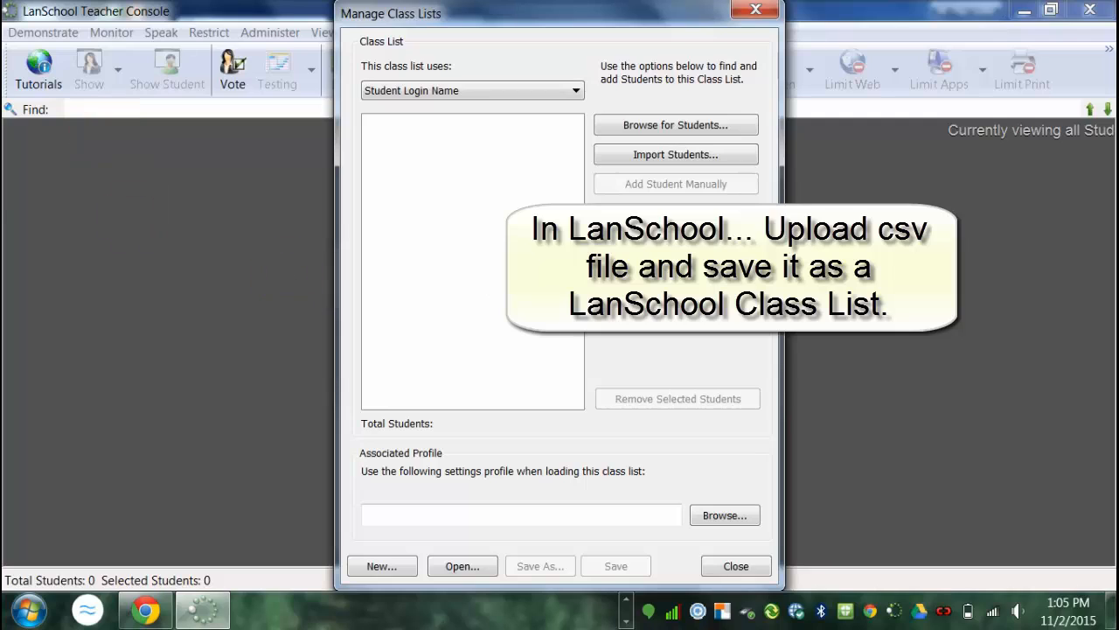
# Import the students from the period 1 CSV in My Documents' 1 LanSchool Class Lists folder and save them as a LanSchool class list
pyautogui.click(676, 154)
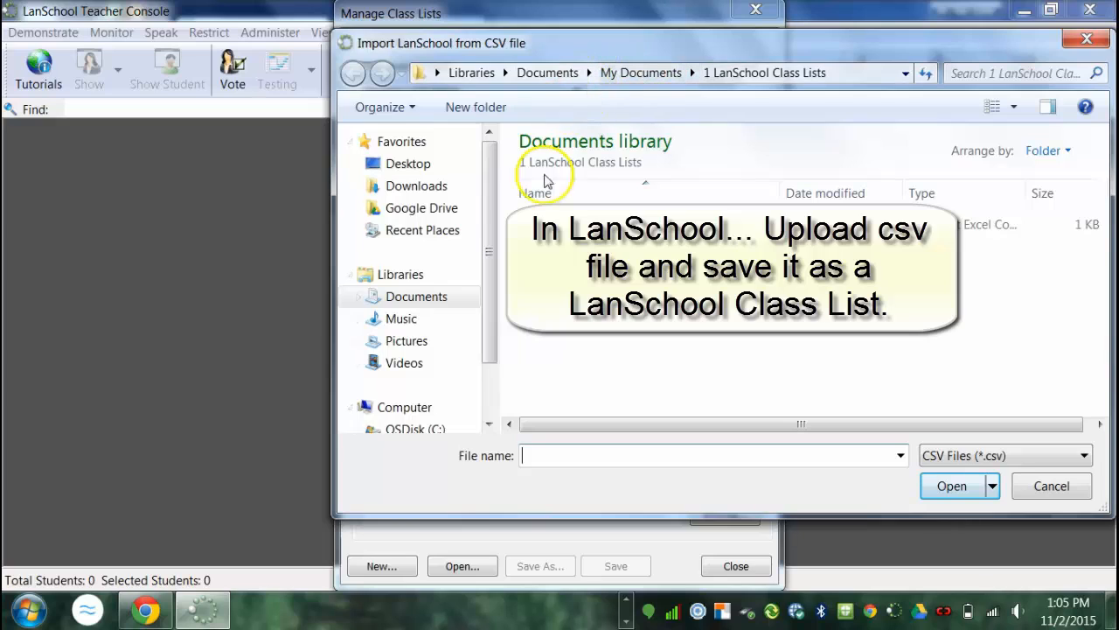
pyautogui.click(370, 296)
pyautogui.click(412, 321)
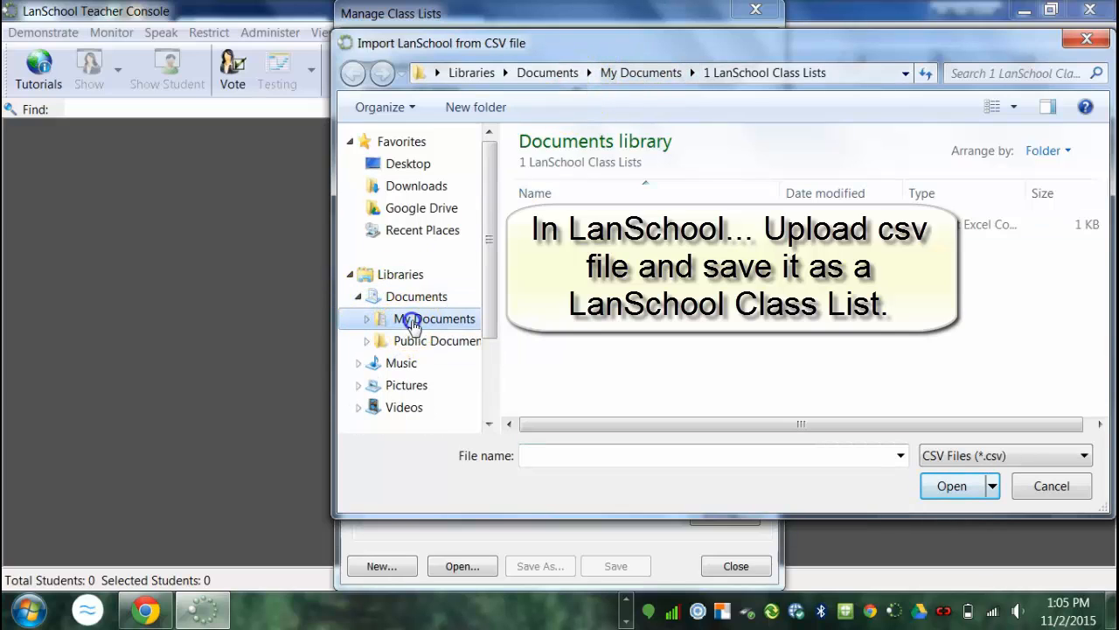
pyautogui.doubleClick(579, 225)
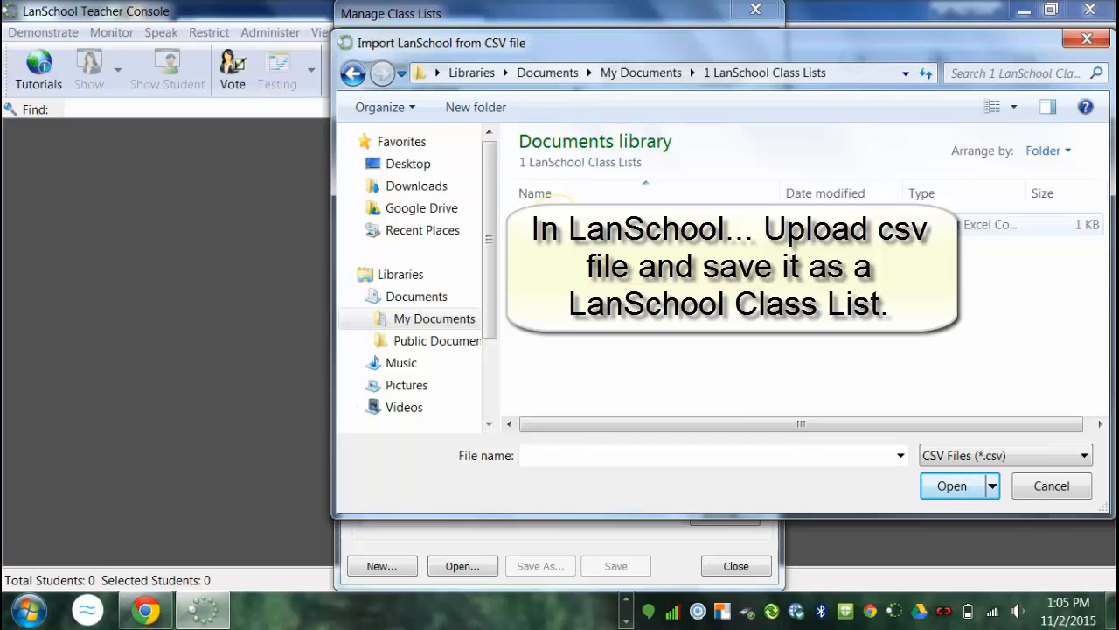
pyautogui.doubleClick(553, 224)
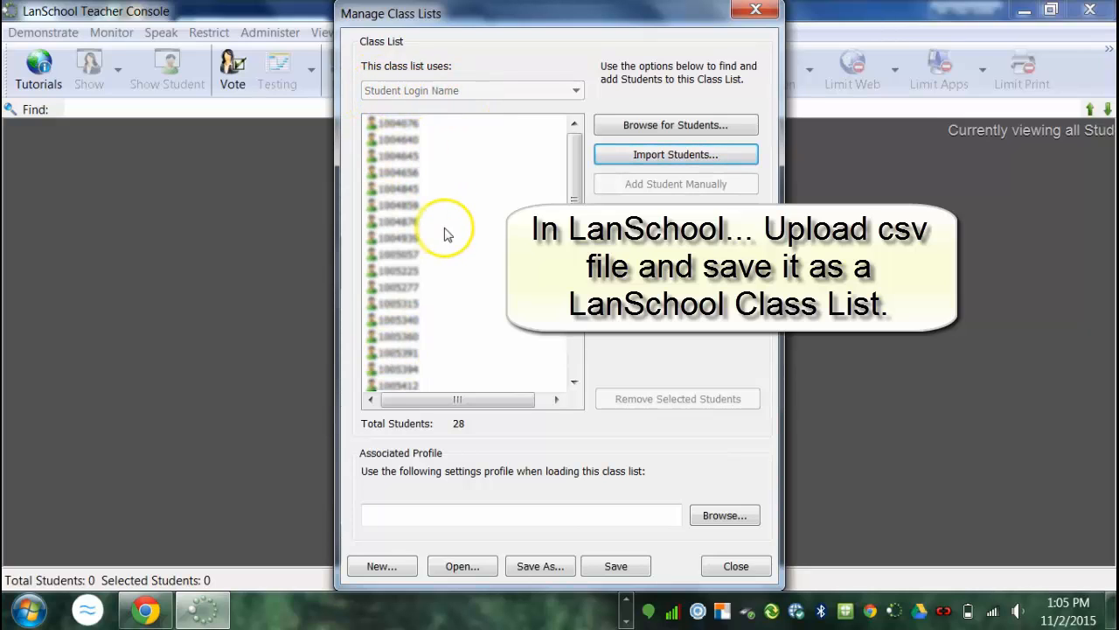
pyautogui.click(540, 566)
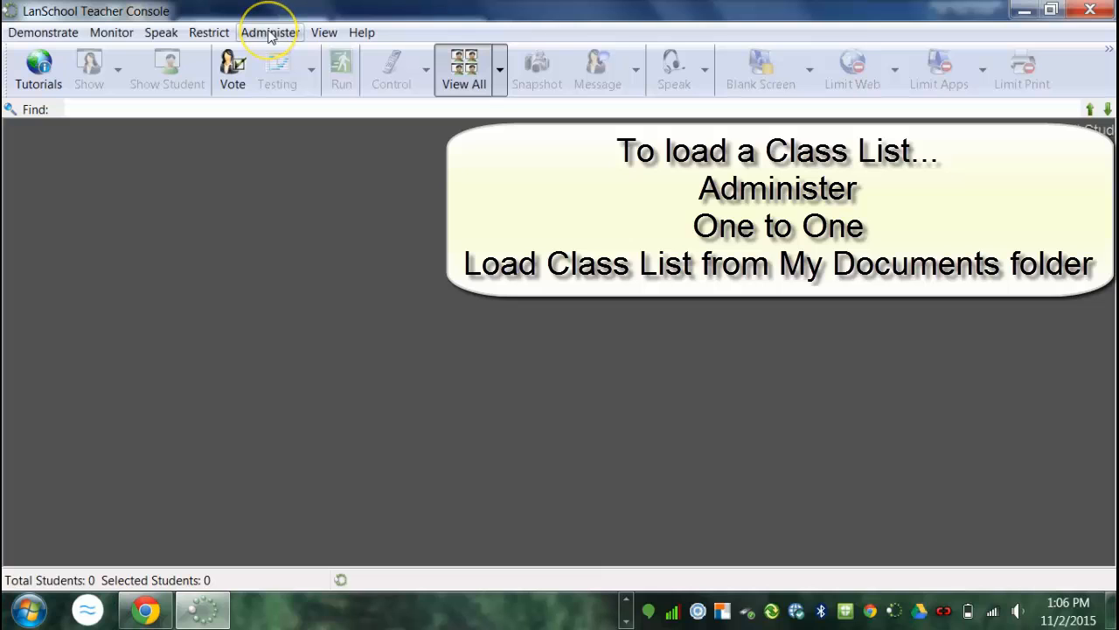
# Load the saved class list "Period 2 ~ 2015-16.lsc" from the 1 LanSchool Class Lists folder
pyautogui.click(271, 35)
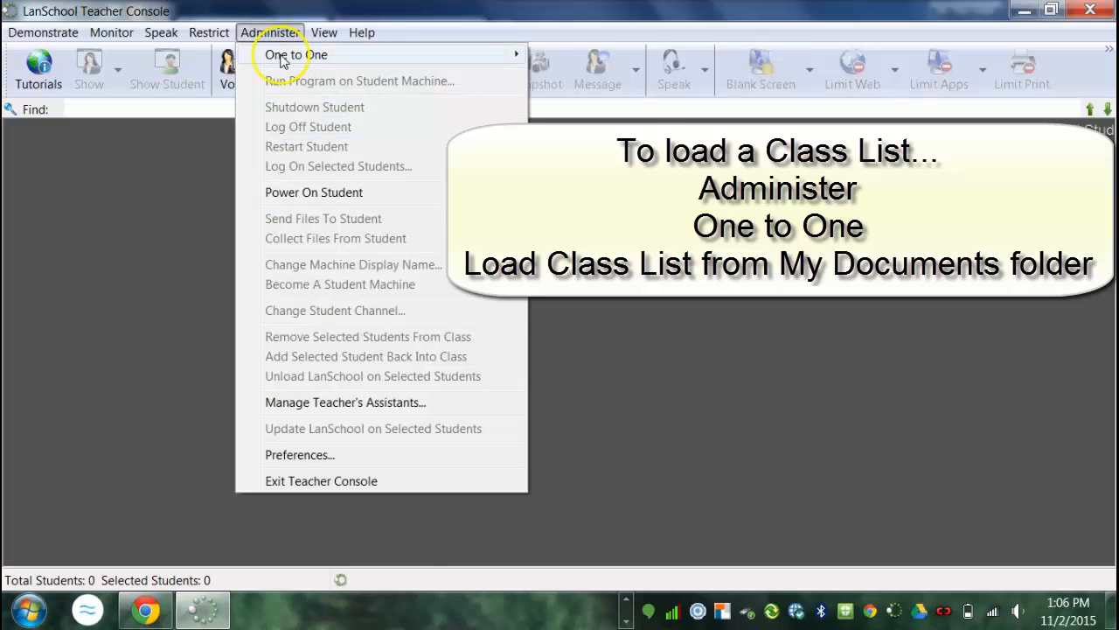
pyautogui.moveTo(282, 61)
pyautogui.click(88, 77)
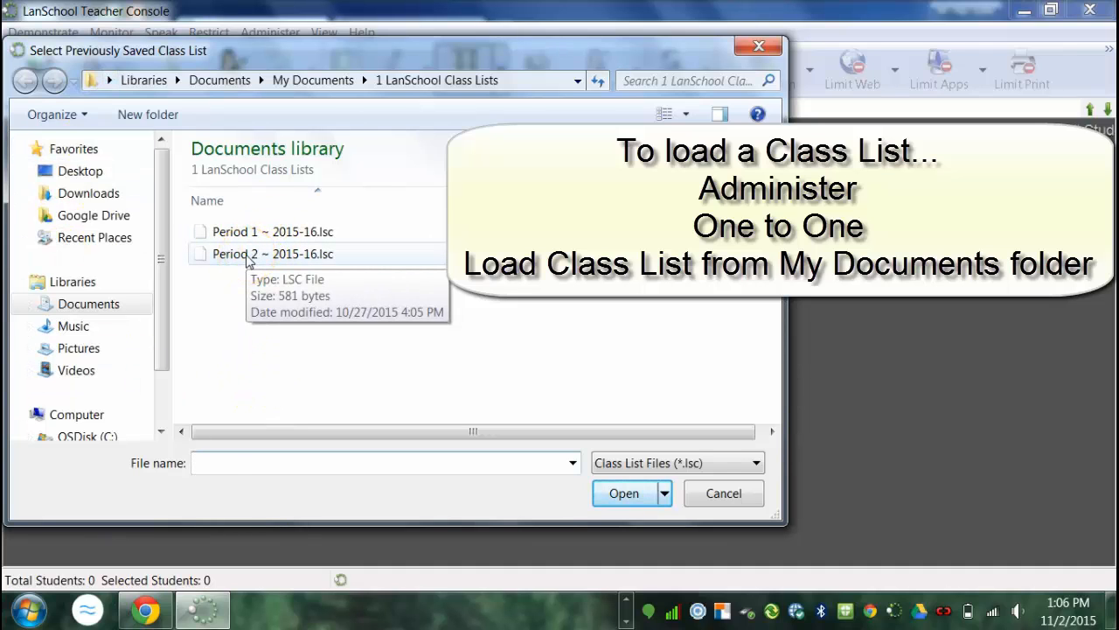
pyautogui.doubleClick(247, 255)
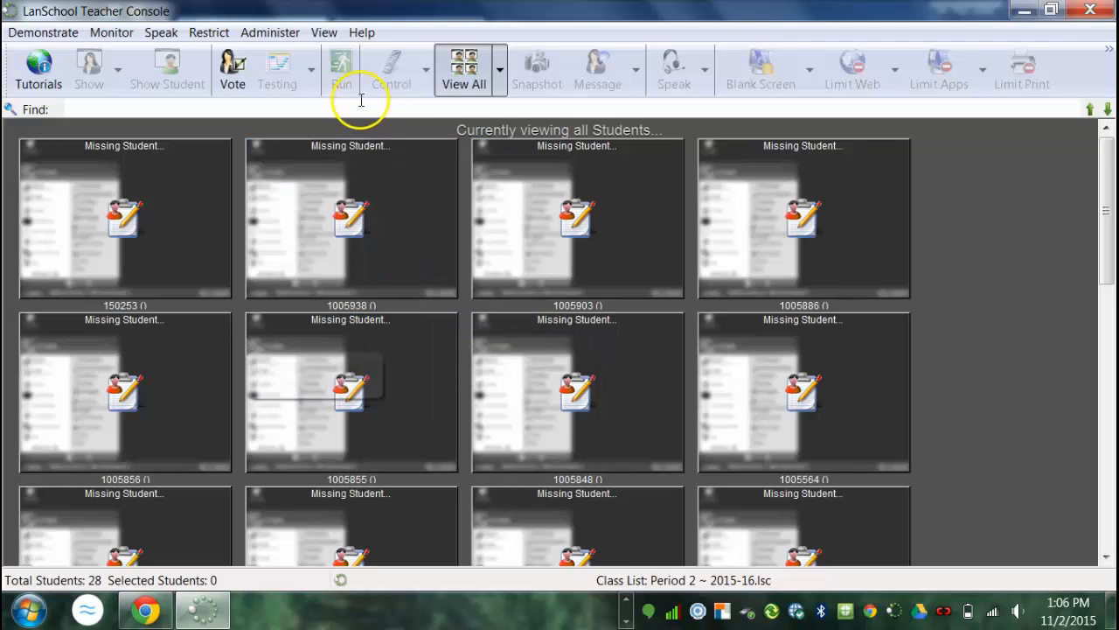
# Dismiss the currently loaded period 2 class list from the console
pyautogui.click(269, 33)
pyautogui.moveTo(282, 60)
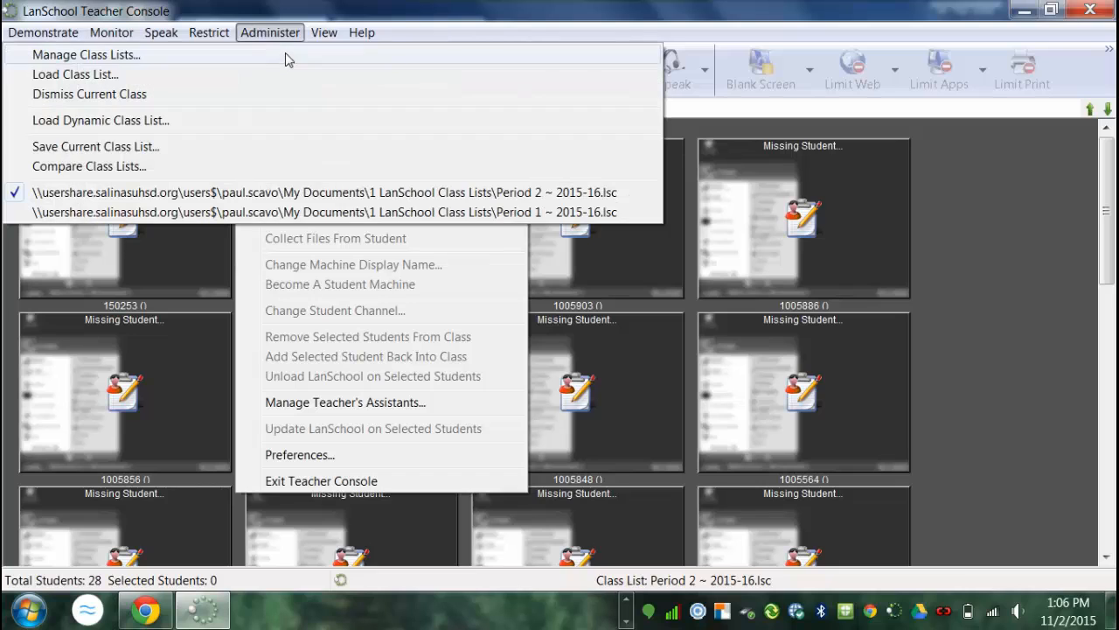
pyautogui.click(102, 95)
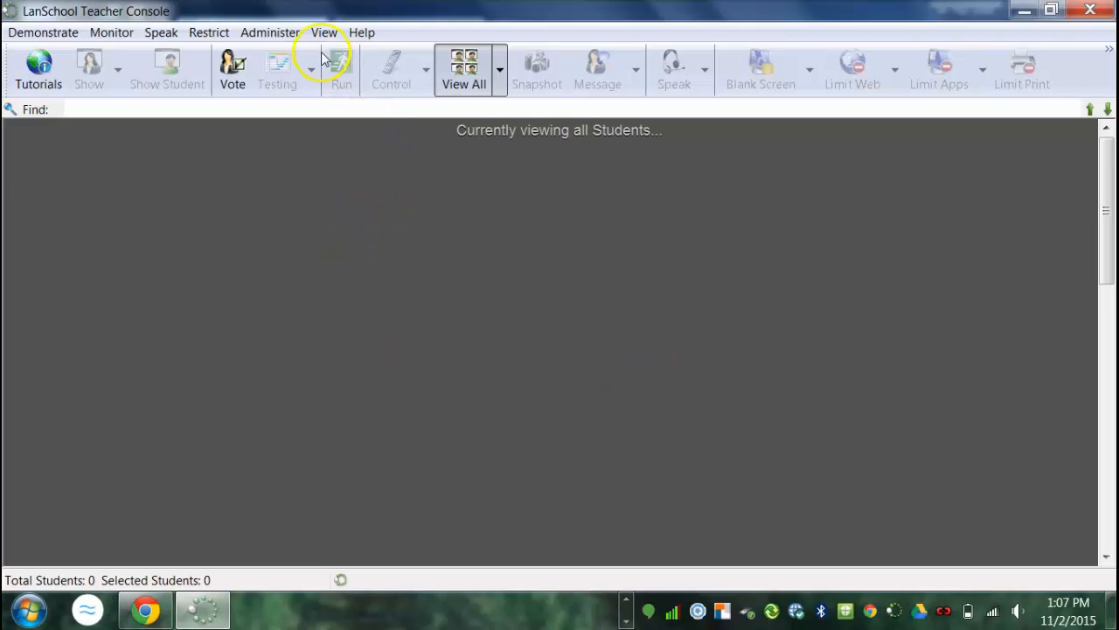
# Bring up the one-to-one class list options along with the recently used class lists
pyautogui.click(272, 33)
pyautogui.moveTo(282, 57)
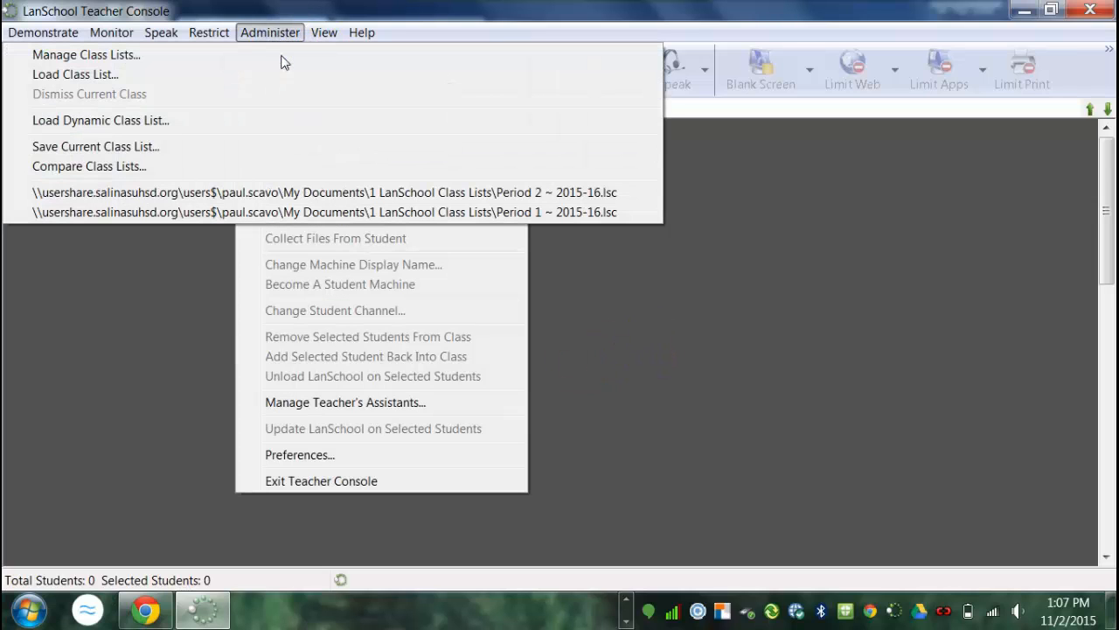